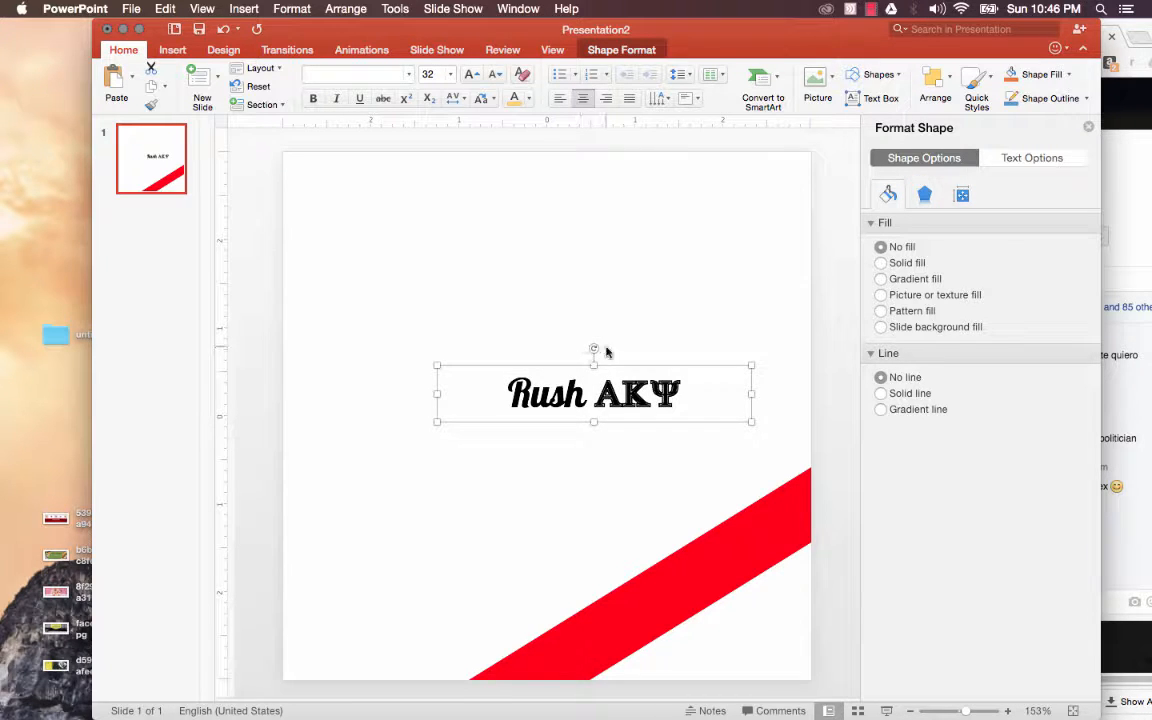
Rotate the "Rush AKΨ" text box to match the slant of the red diagonal band and centre it on the band
drag(608, 362, 651, 532)
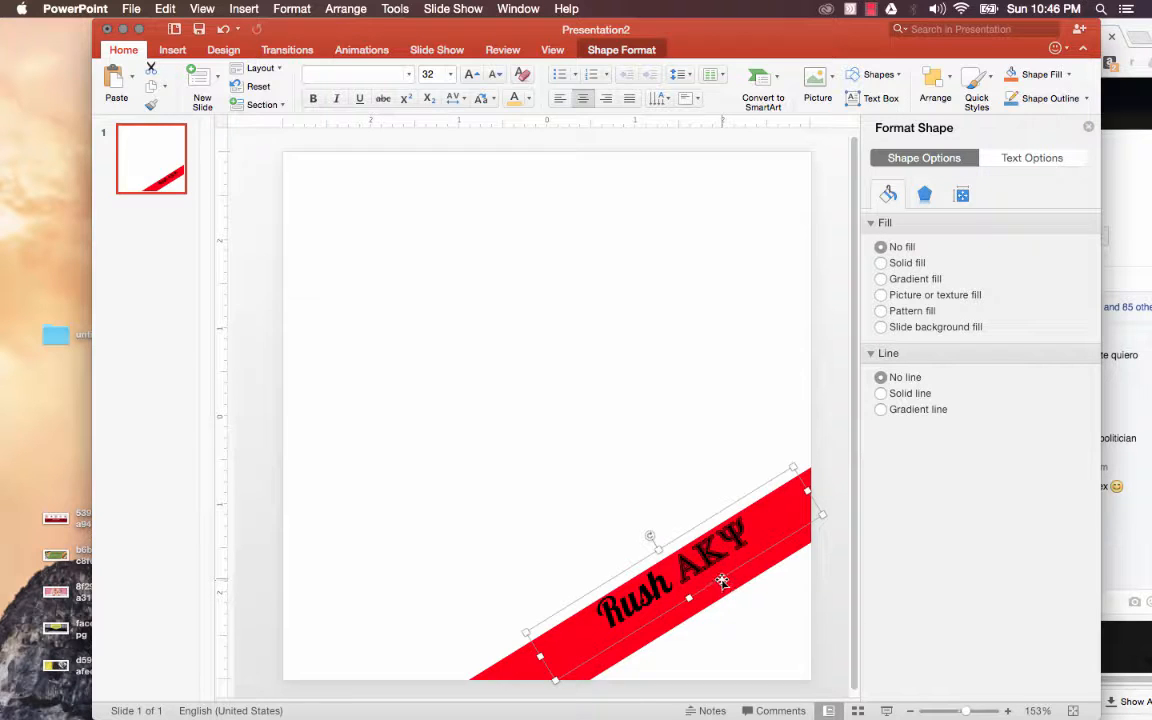
drag(721, 578, 719, 590)
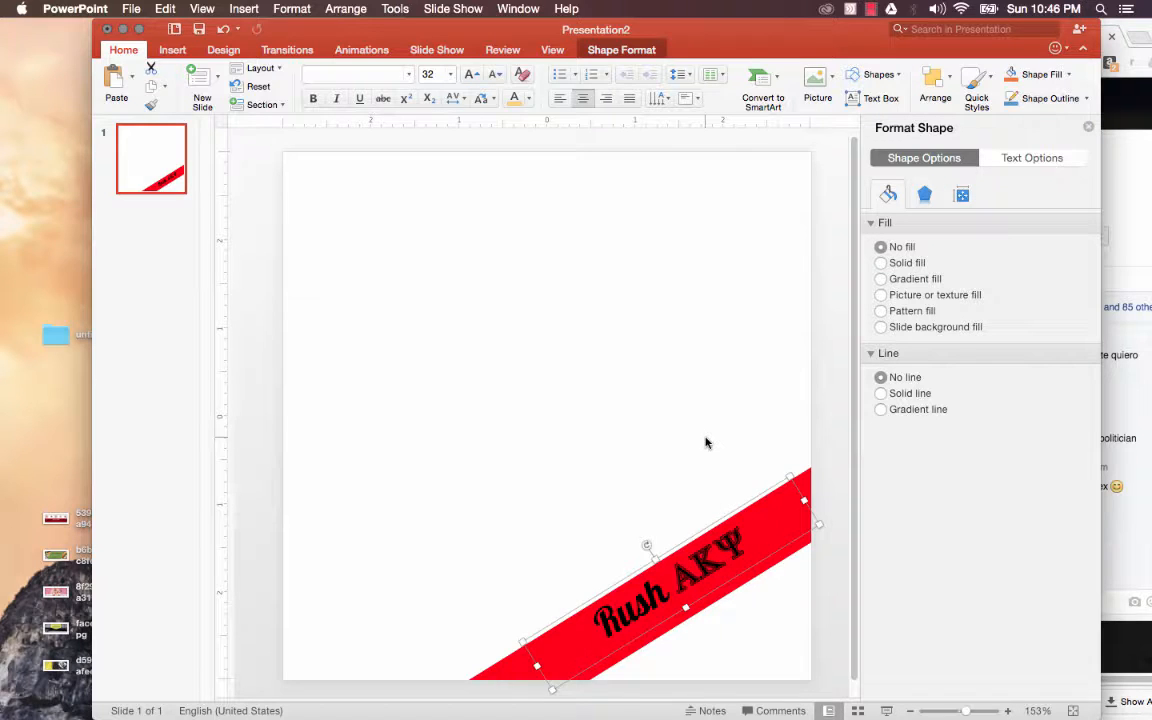
click(705, 443)
Set the font color of the "Rush AKΨ" text to white
click(705, 558)
click(524, 97)
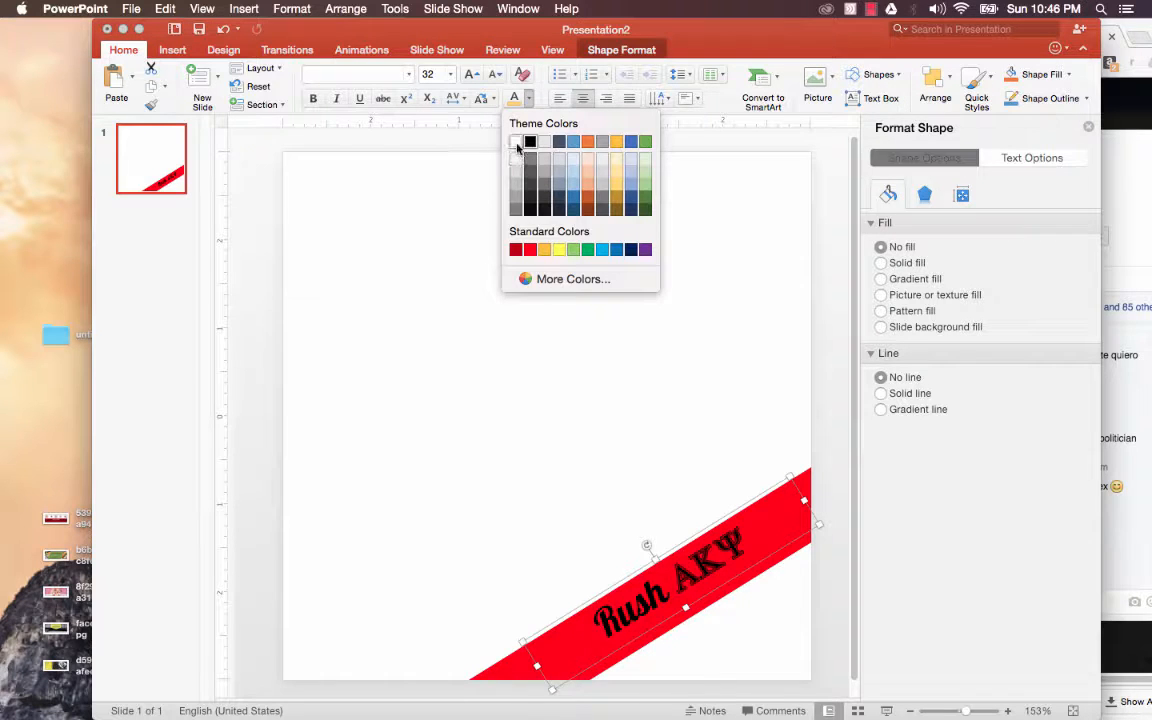
click(517, 148)
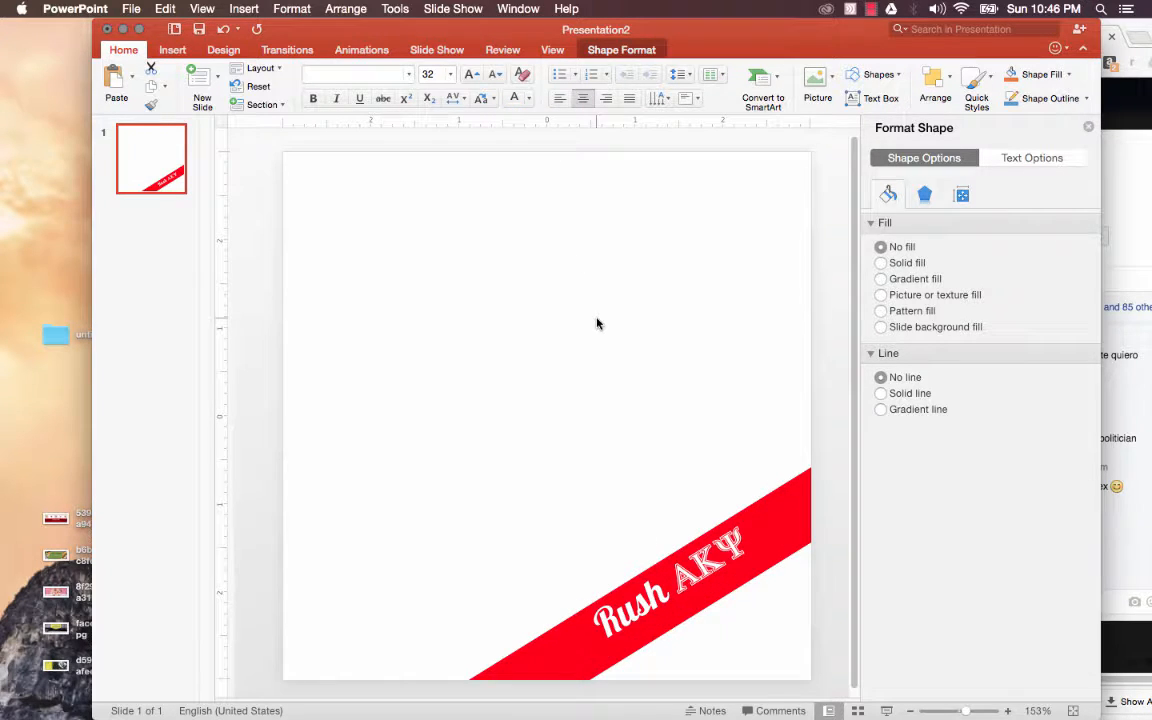
click(698, 580)
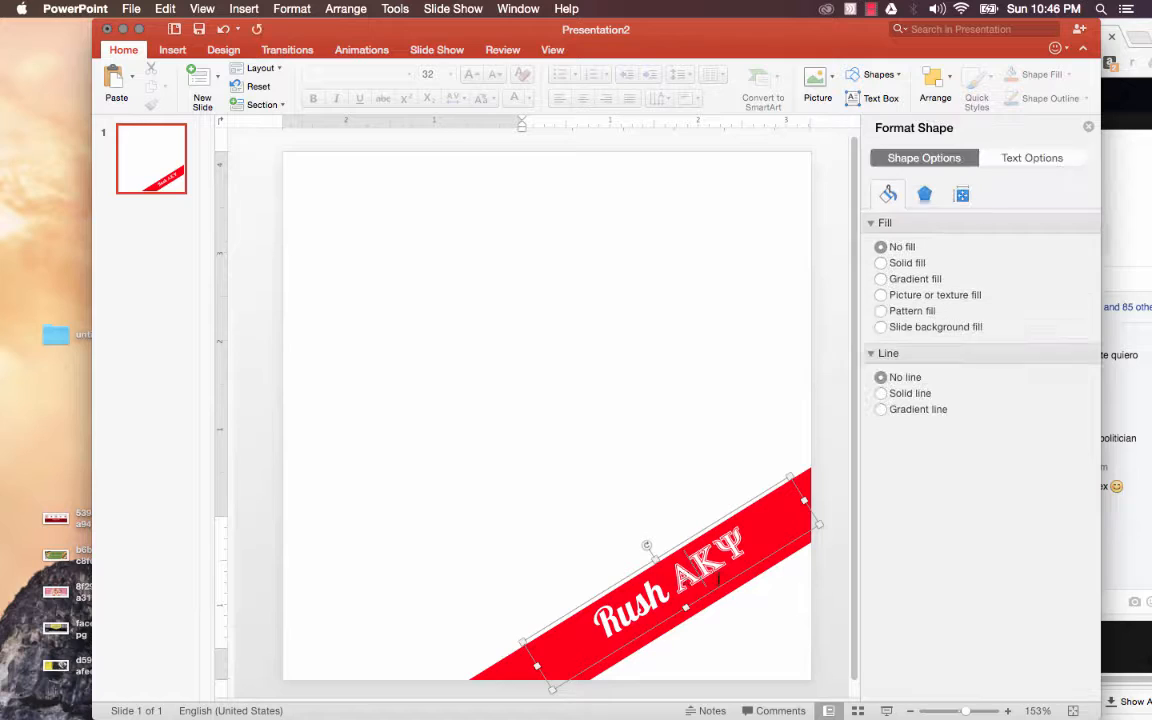
click(702, 411)
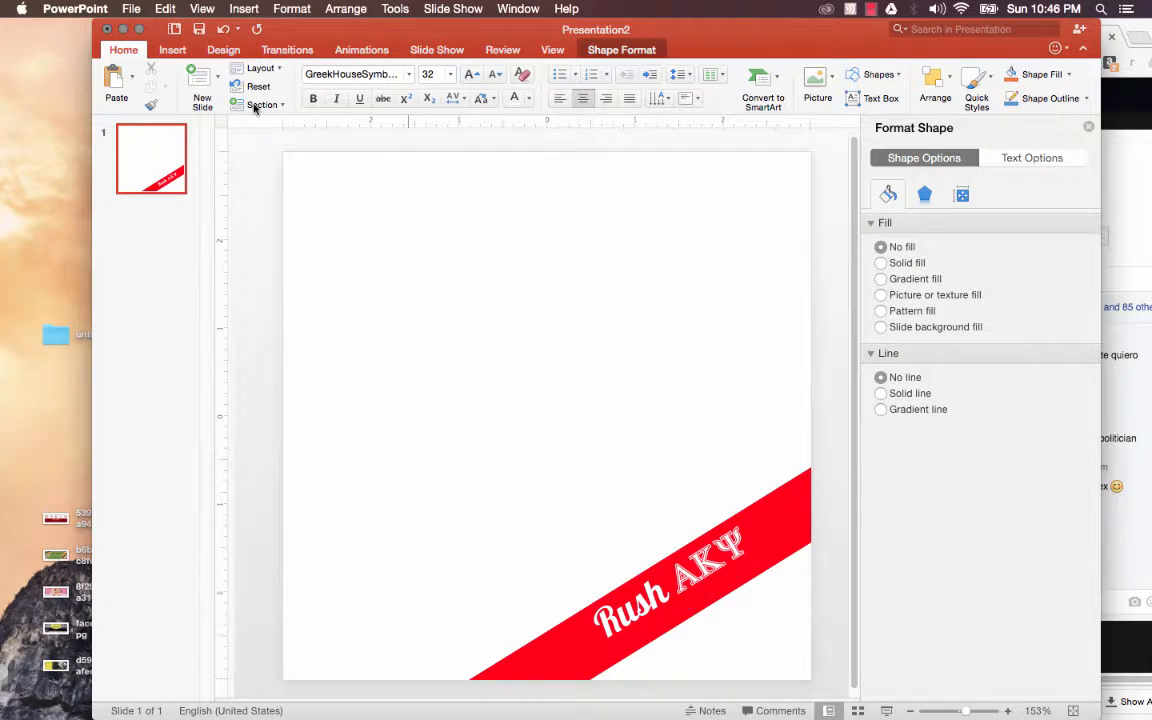
click(176, 50)
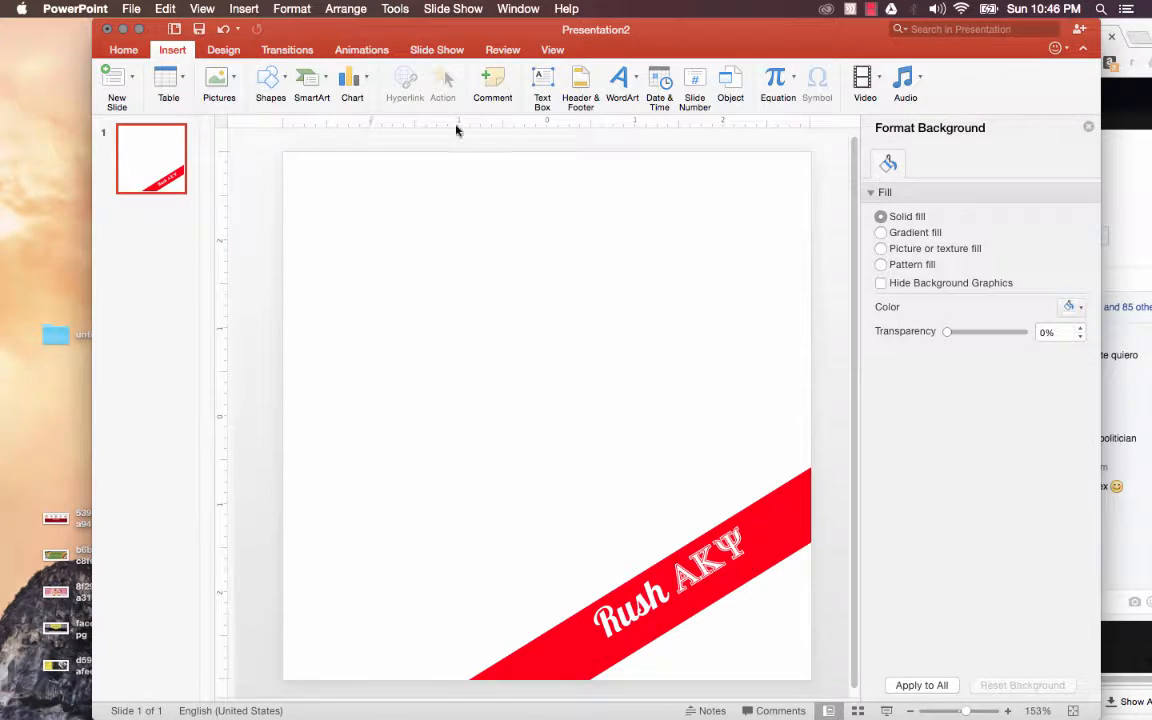
click(543, 80)
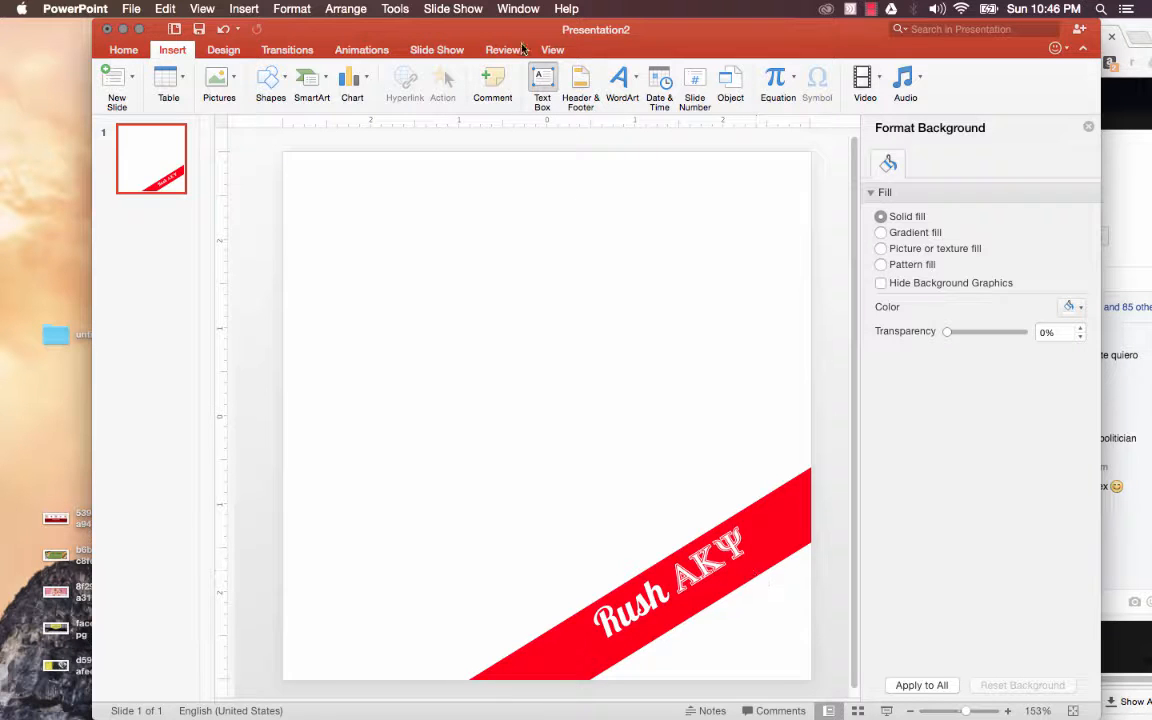
drag(399, 238, 665, 312)
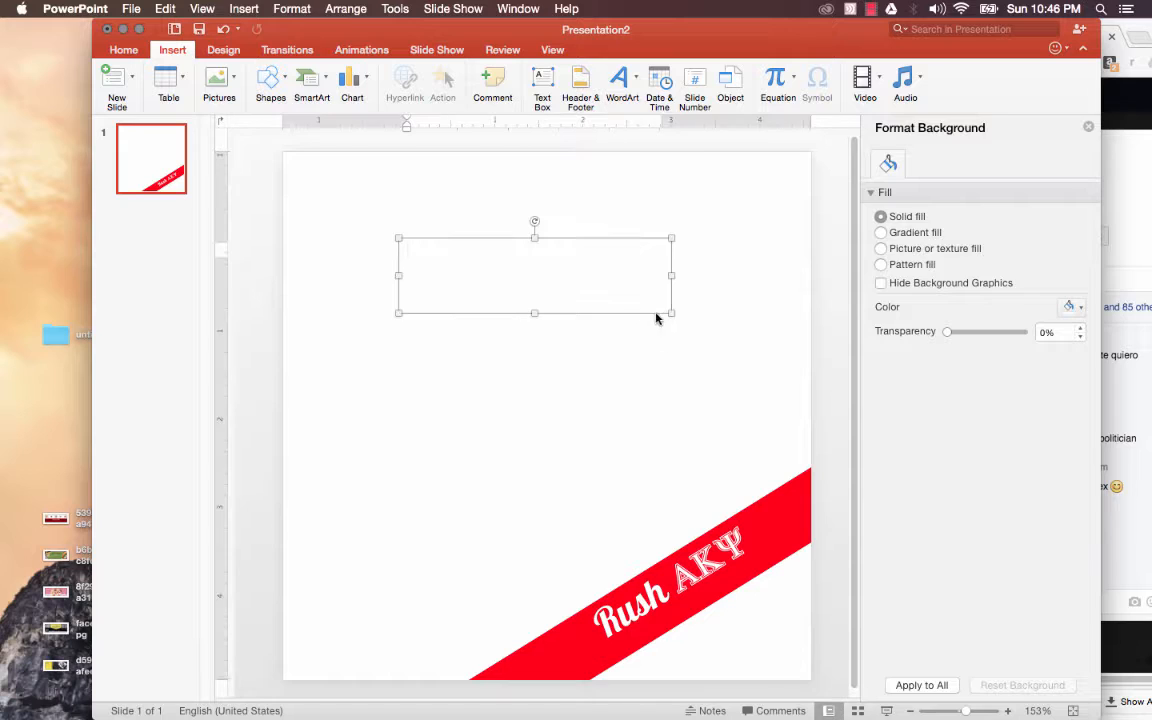
click(587, 279)
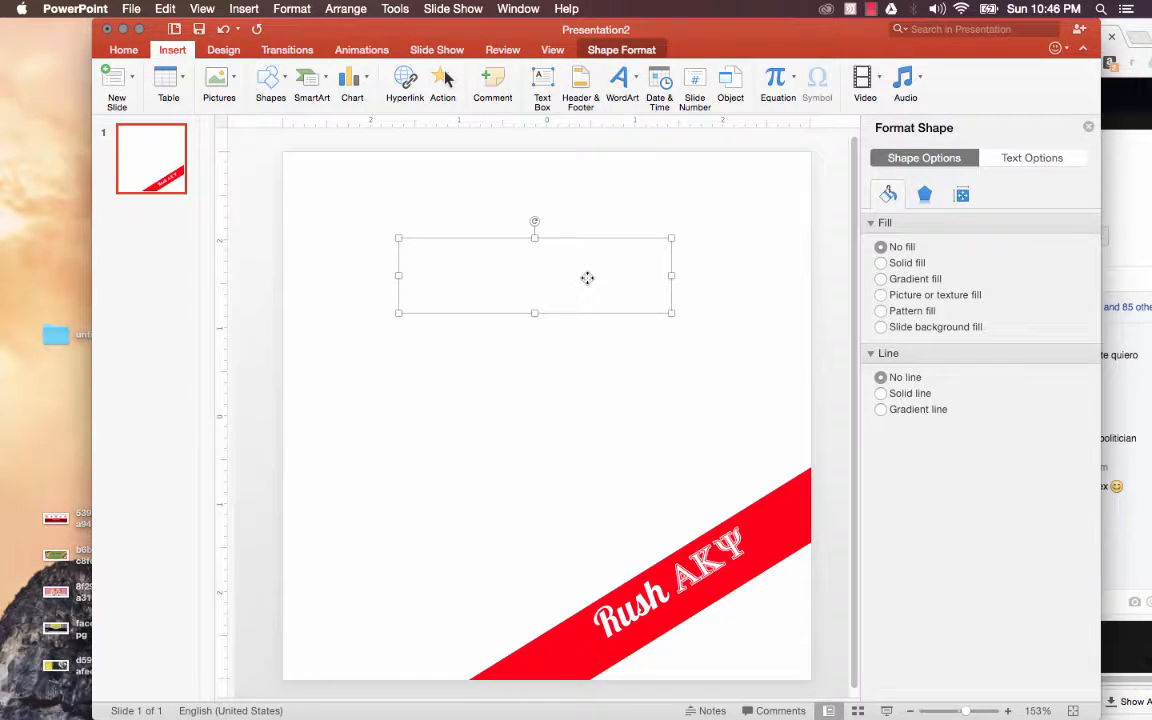
text(www.cmuakp.com)
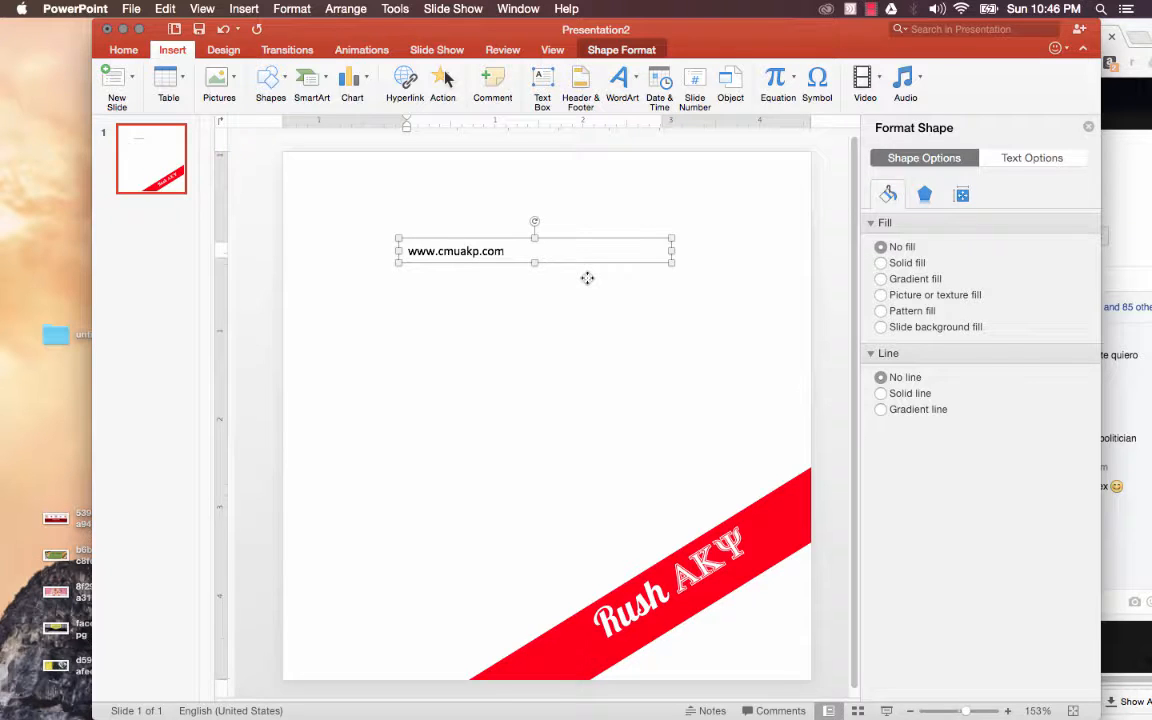
Centre-align the website text on slide 1, then rotate and move its box onto the red band just below "Rush AKΨ"
click(589, 239)
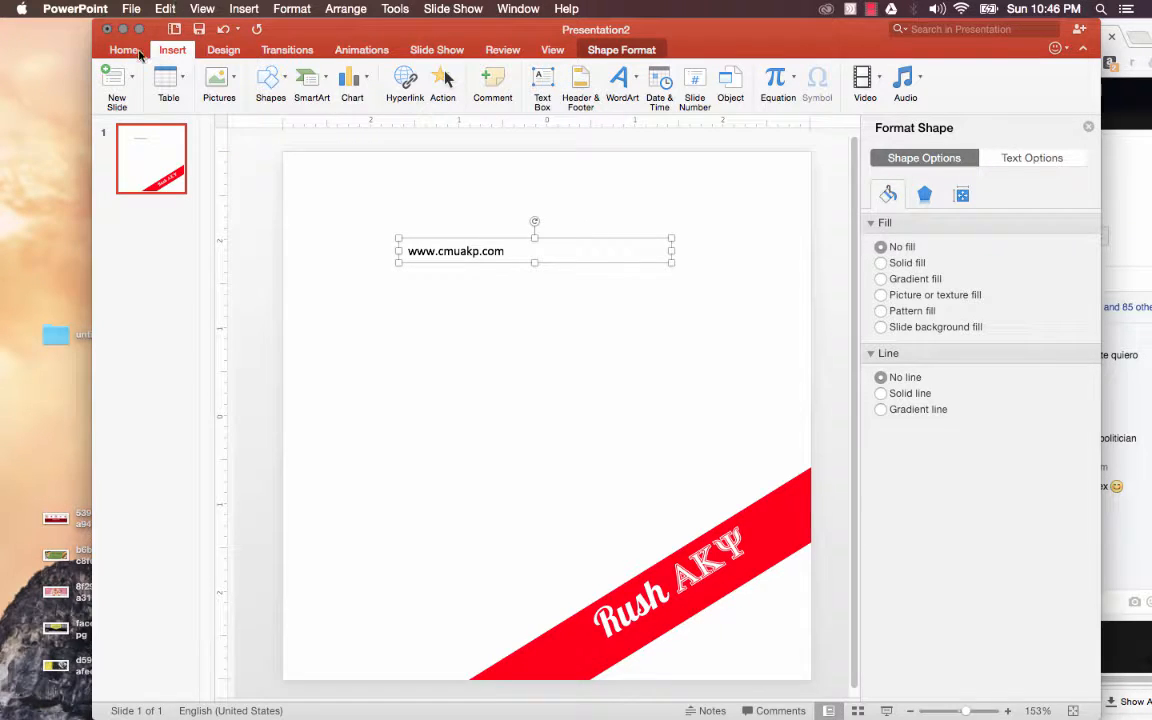
click(118, 78)
click(124, 51)
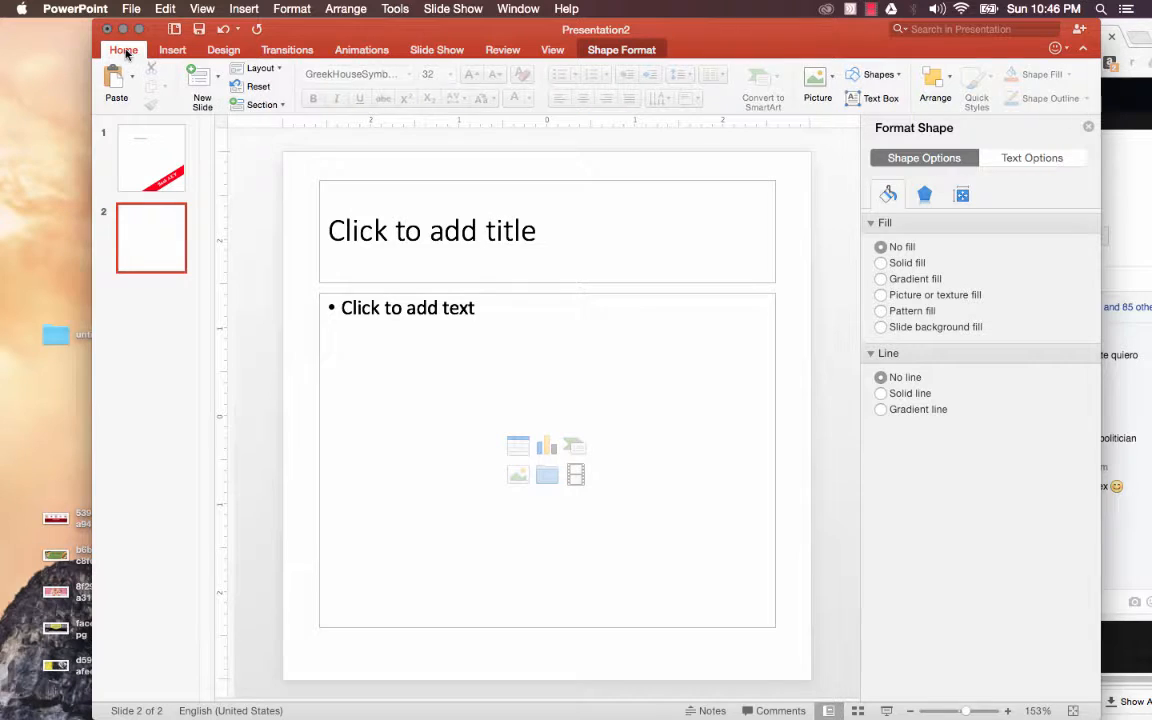
click(142, 150)
click(461, 244)
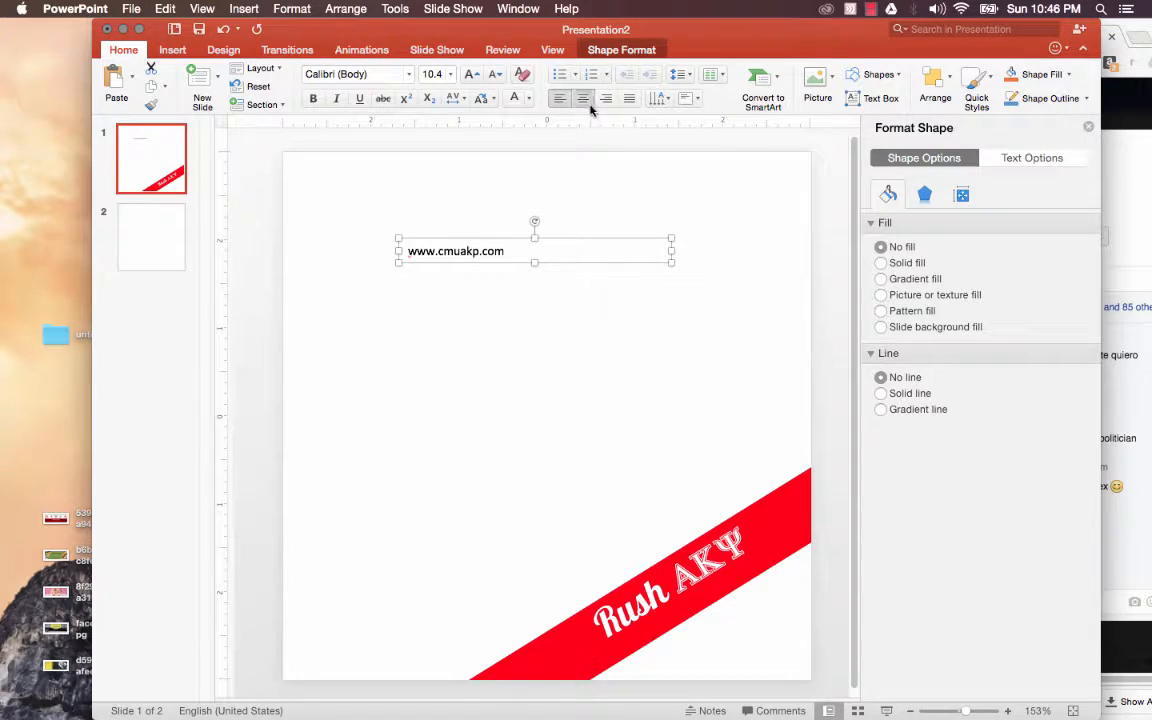
drag(535, 221, 684, 580)
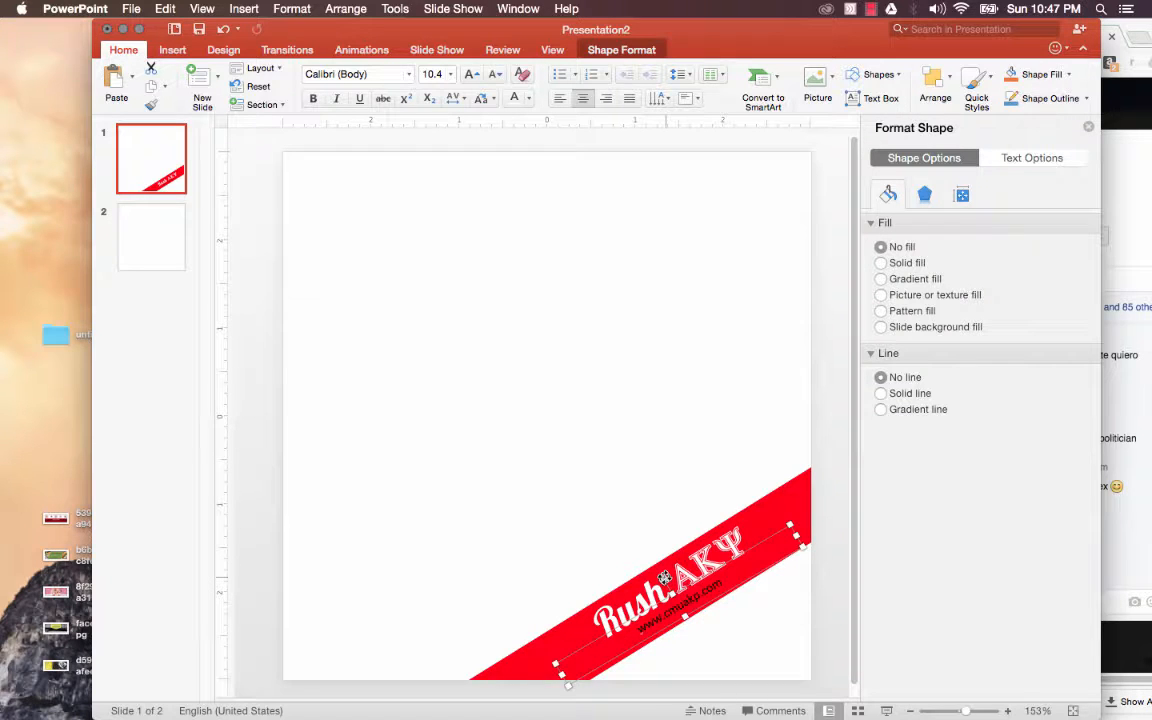
drag(664, 578, 665, 577)
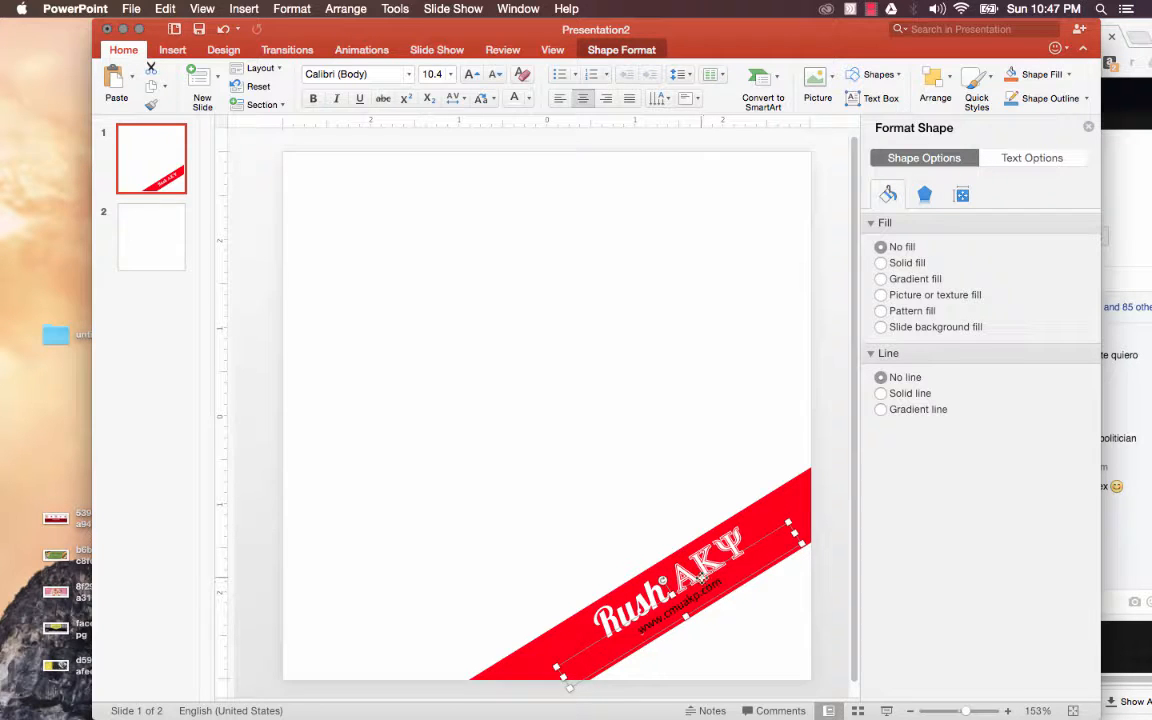
Increase the website text to 14 pt and set its font color to white
click(473, 80)
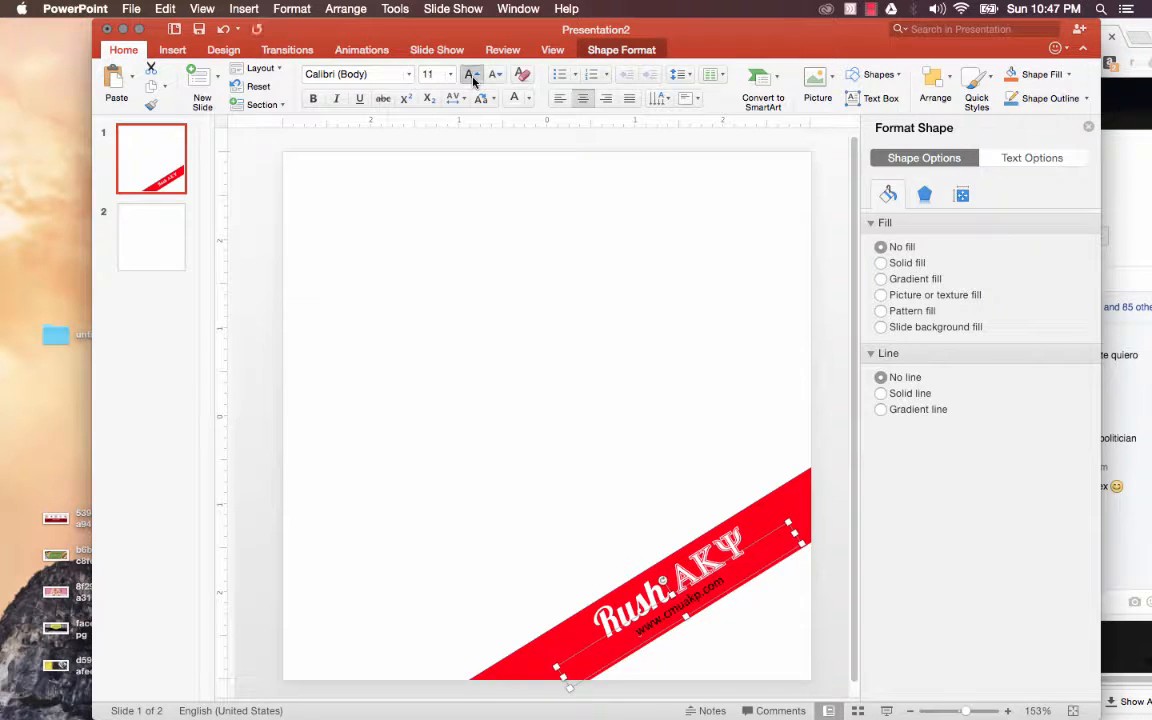
click(473, 80)
click(473, 80)
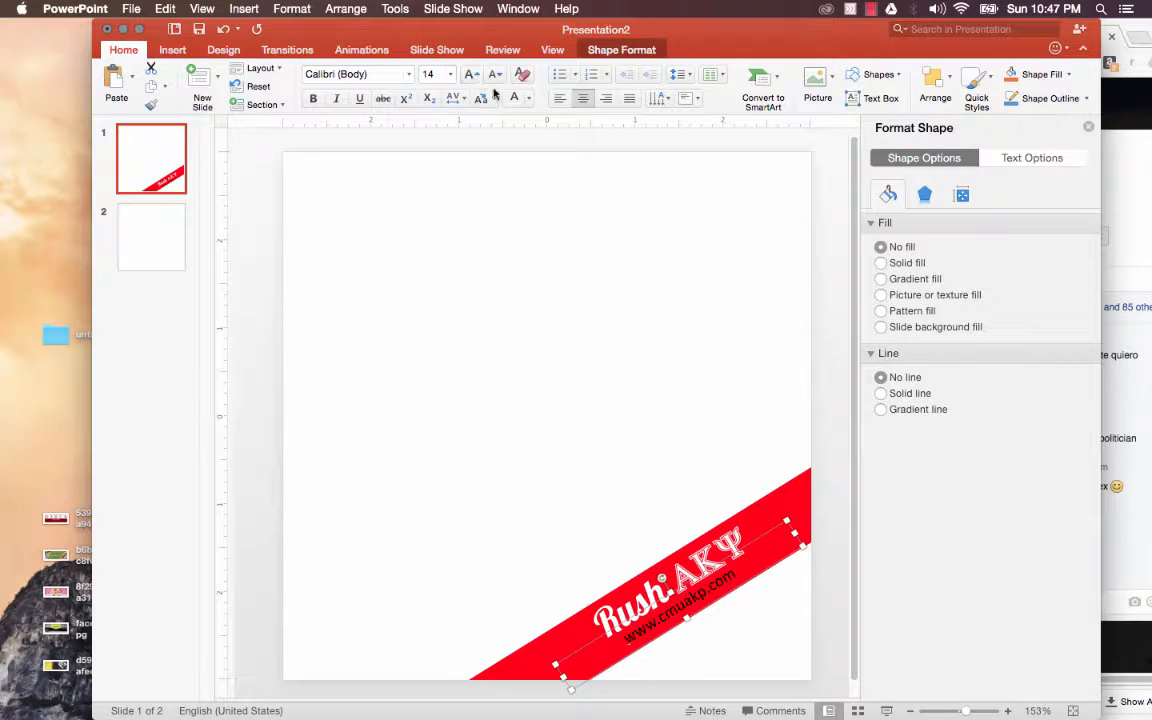
click(592, 368)
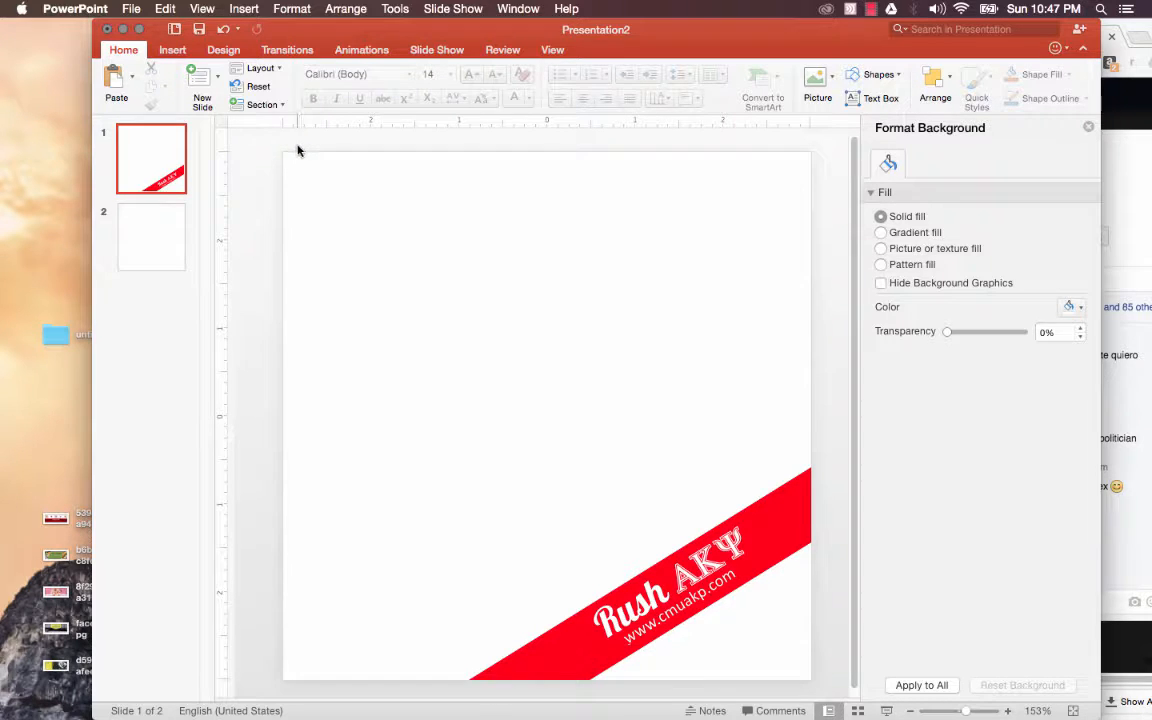
Insert a rectangle shape and stretch it to 6" by 6" so it covers the entire slide
click(170, 50)
click(267, 79)
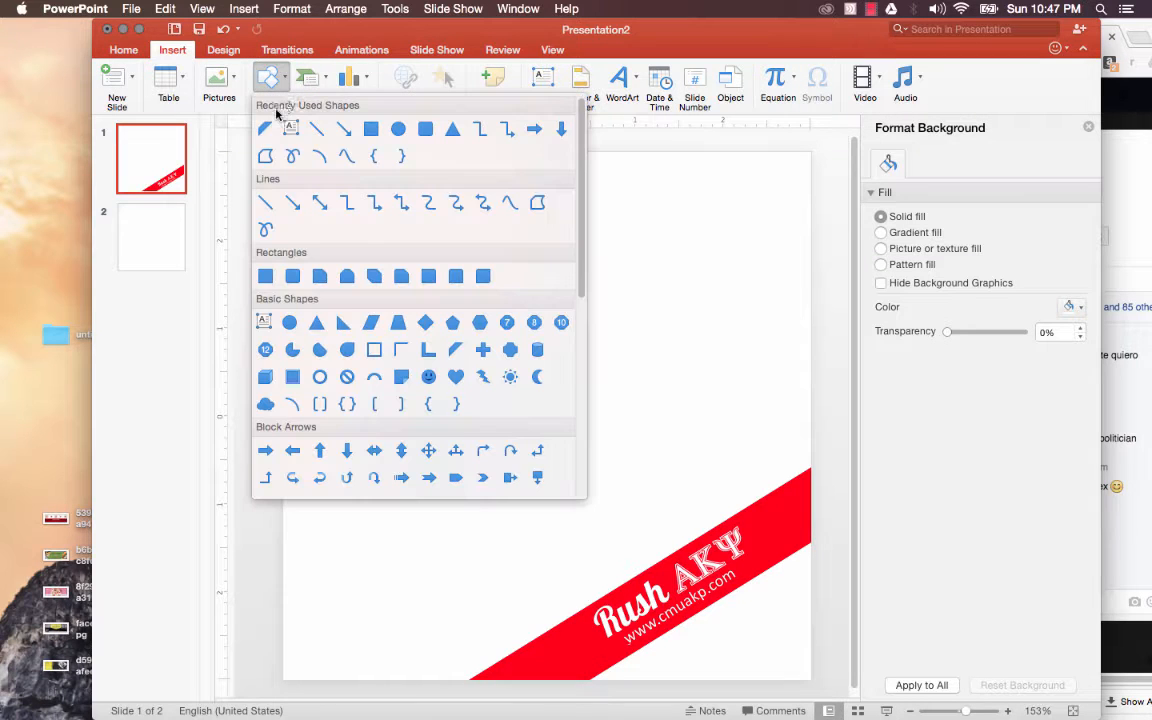
click(371, 128)
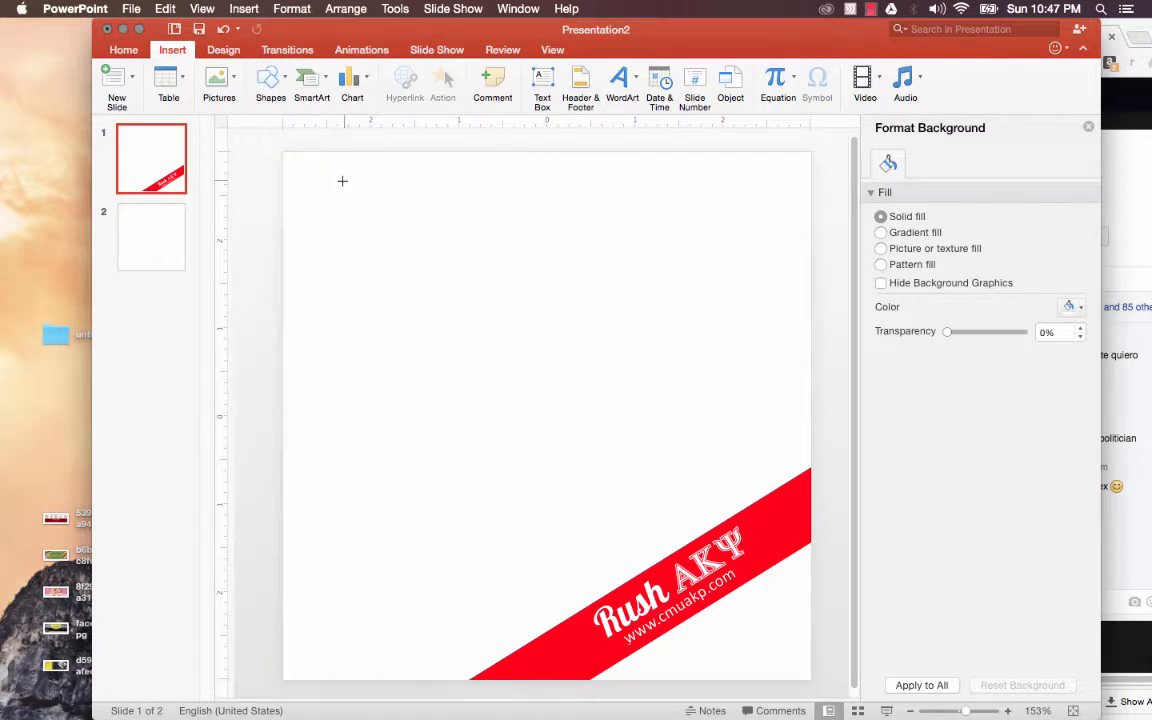
click(295, 170)
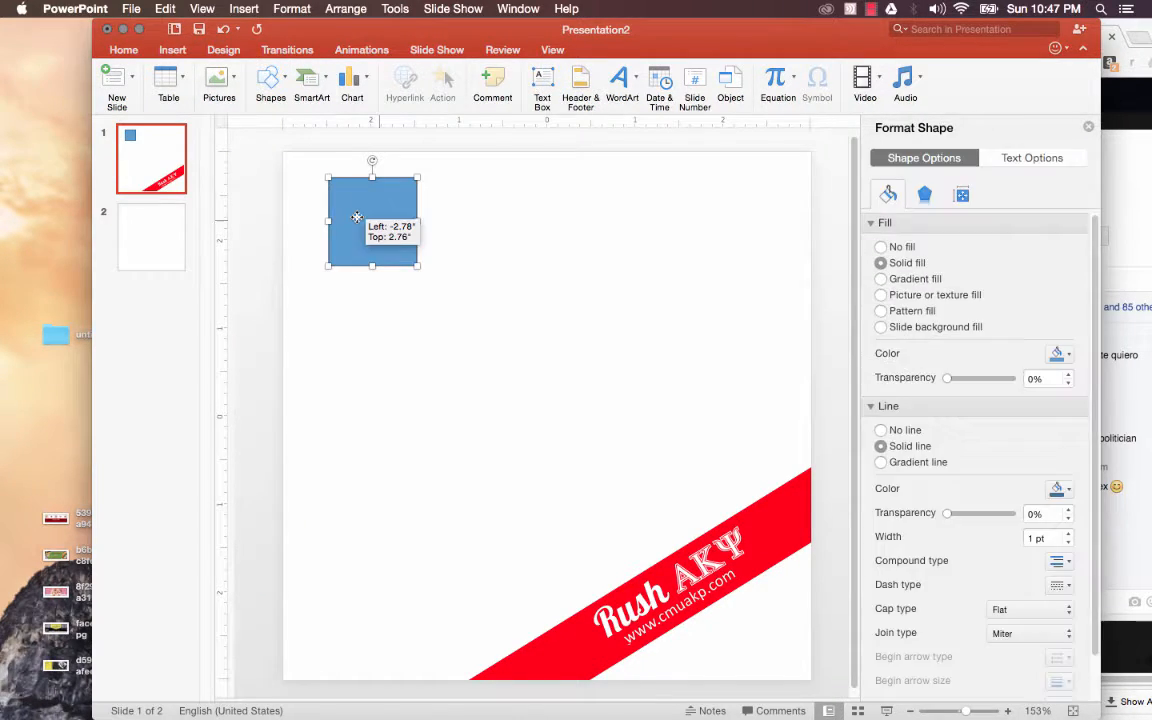
mouse_move(350, 205)
mouse_down()
mouse_move(324, 188)
mouse_move(338, 186)
mouse_up()
drag(371, 239, 811, 680)
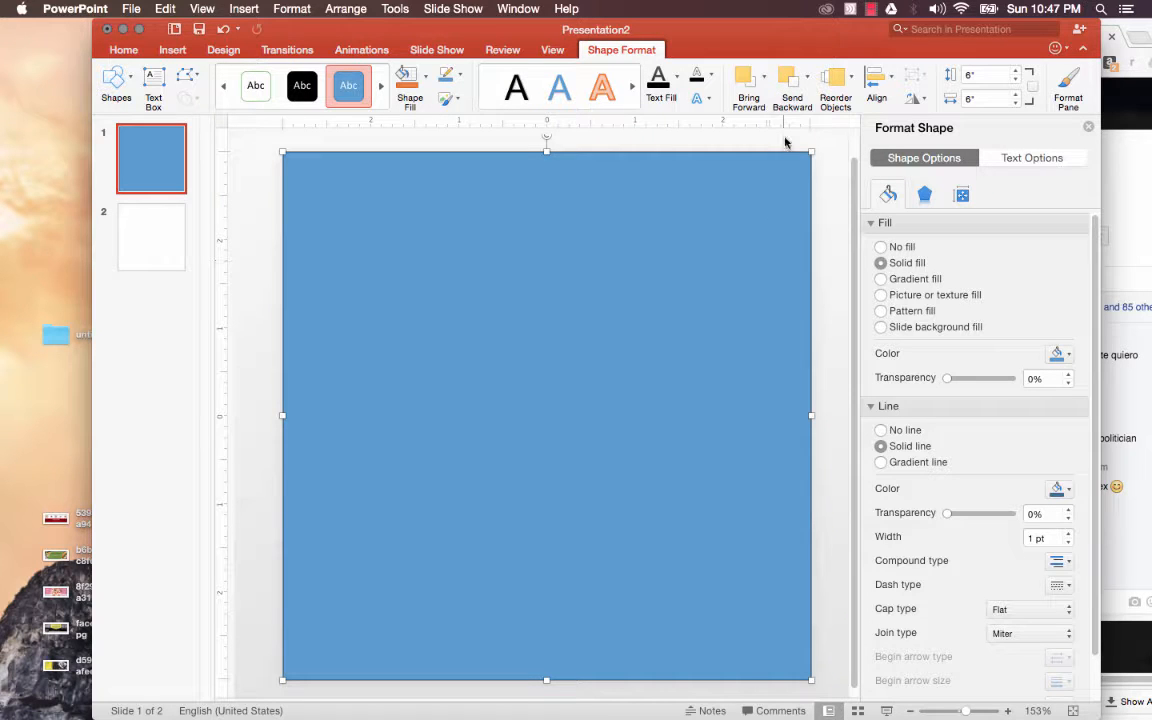
Give the slide-sized square a gradient fill of type Linear, running diagonally at a 225° angle
mouse_move(788, 52)
mouse_down()
mouse_move(788, 146)
mouse_move(794, 31)
mouse_move(782, 34)
mouse_up()
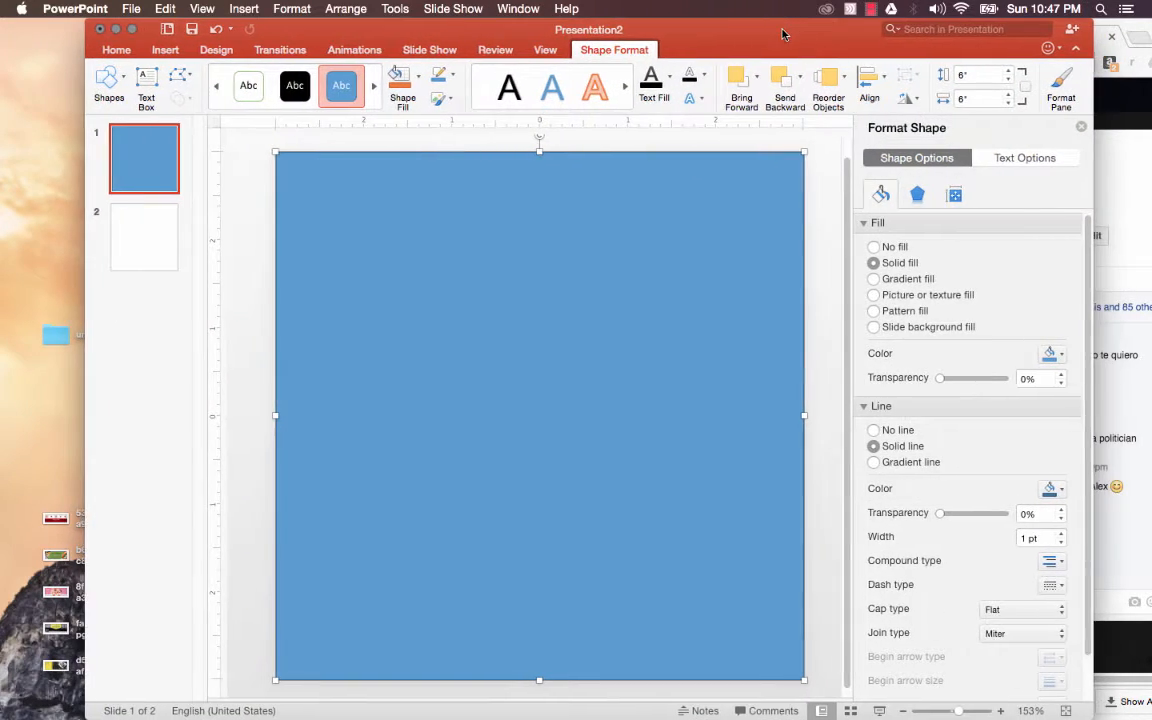
click(901, 280)
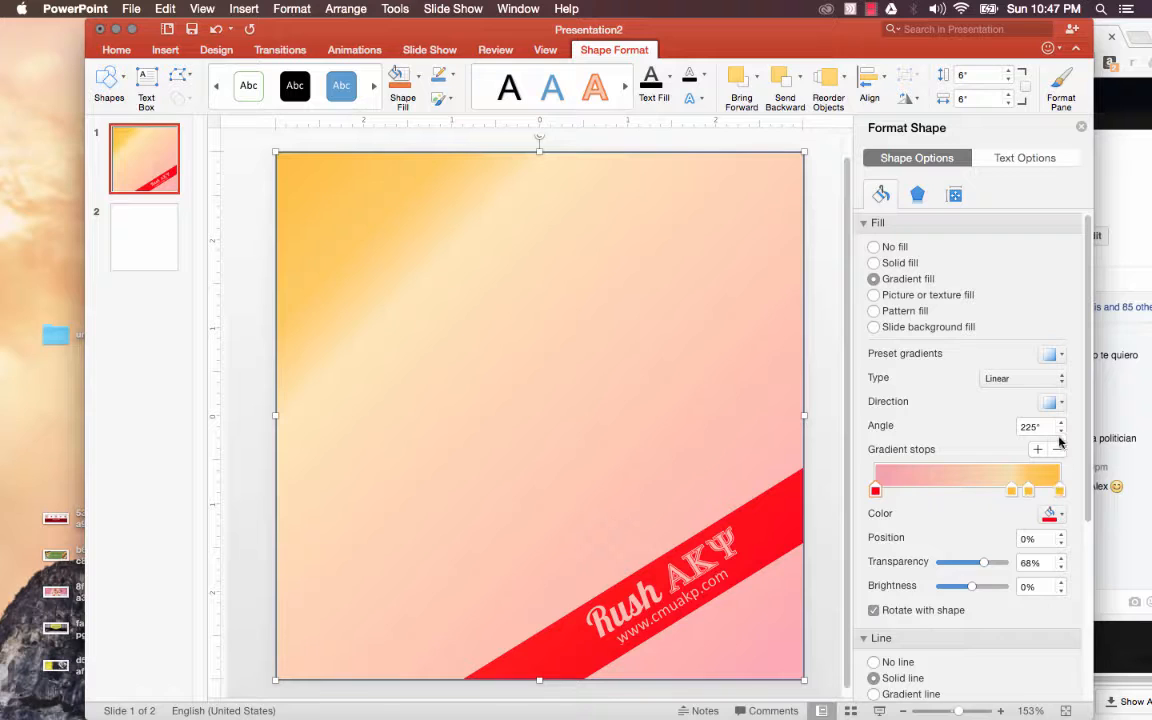
click(1059, 404)
click(1041, 382)
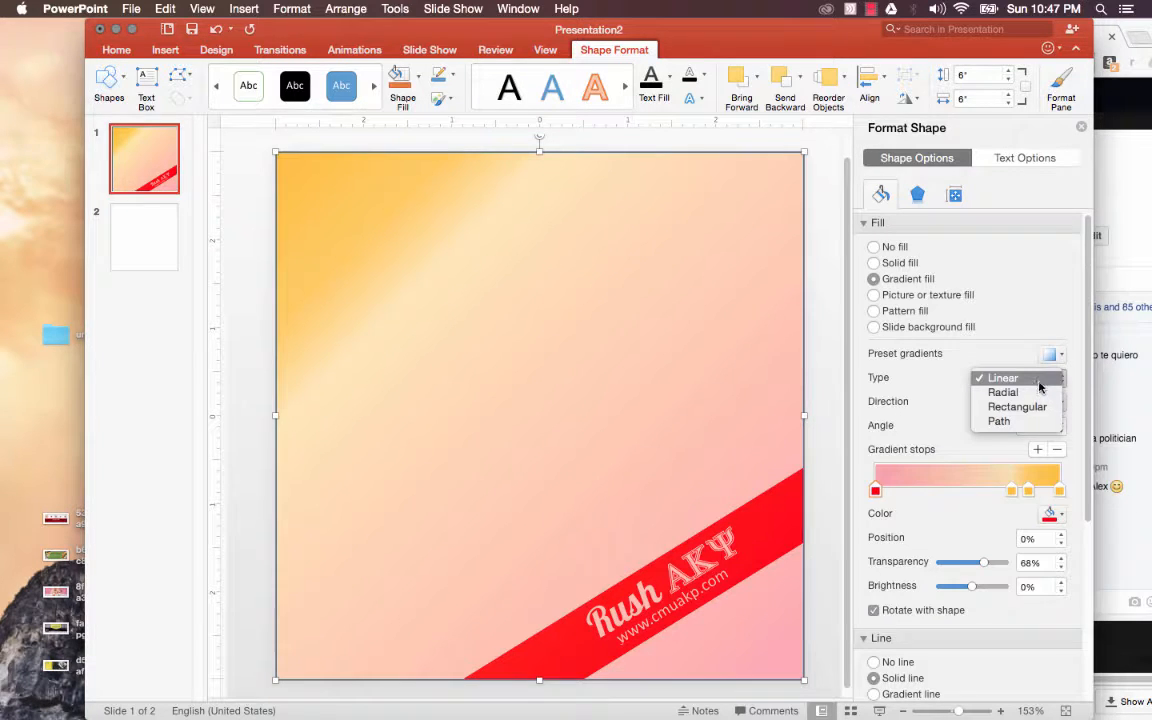
click(1040, 383)
click(1051, 406)
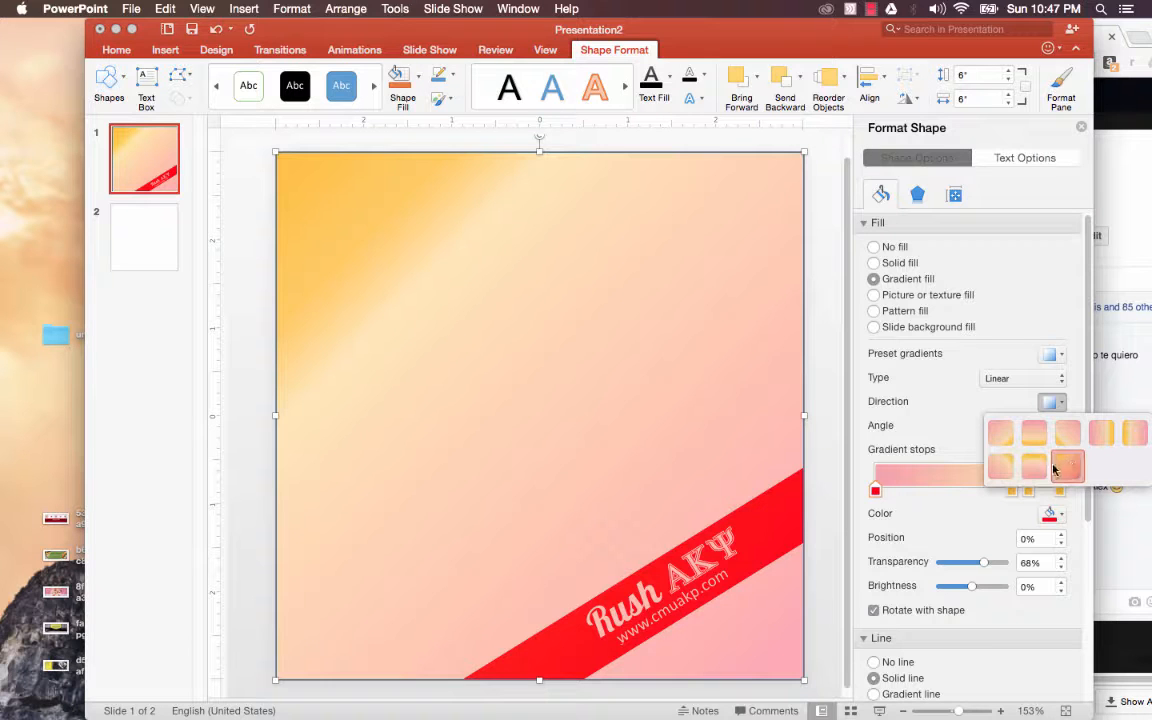
click(1068, 465)
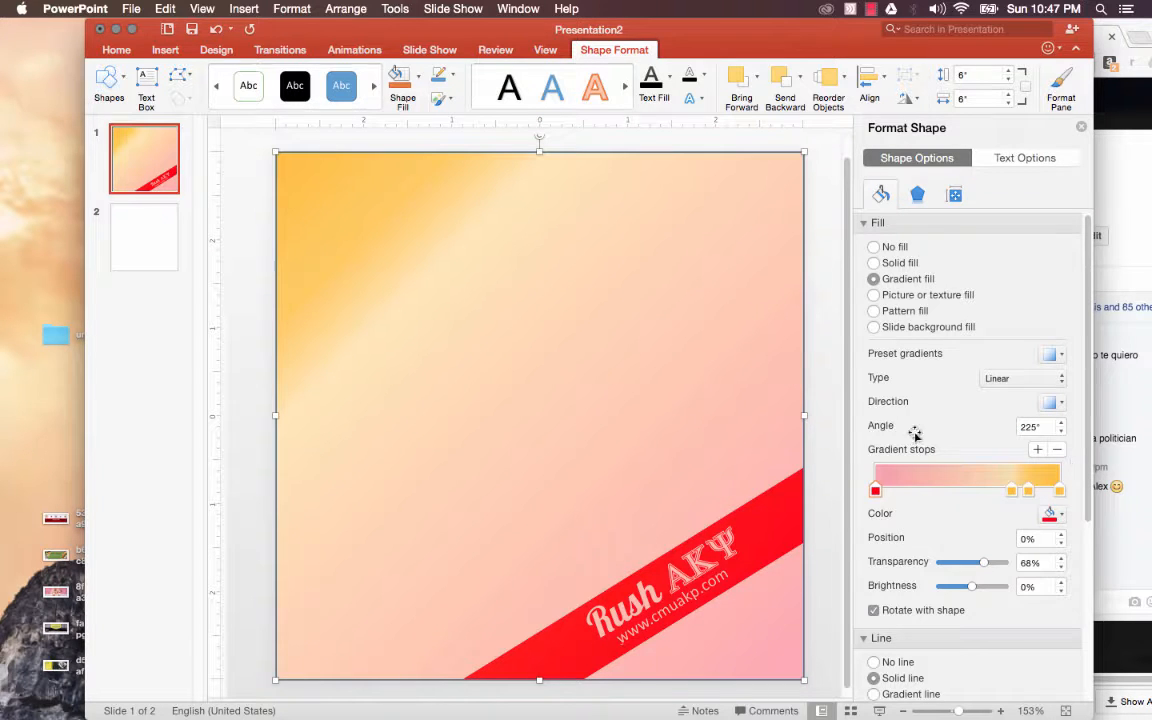
click(1049, 404)
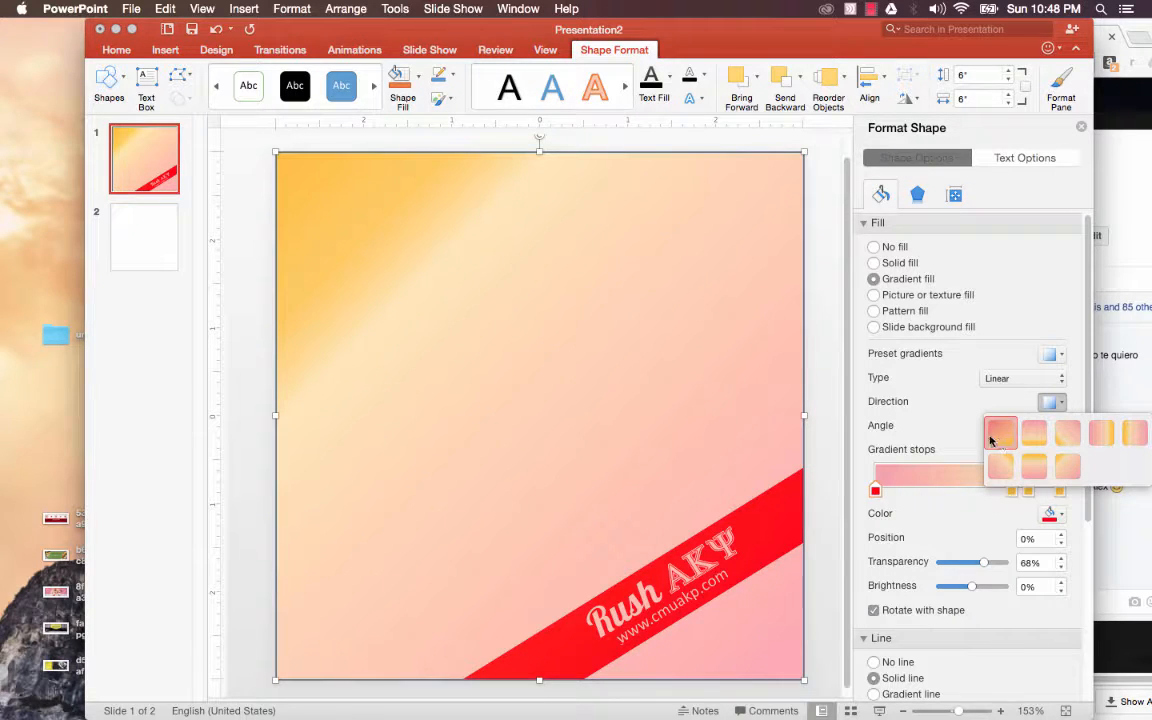
click(967, 440)
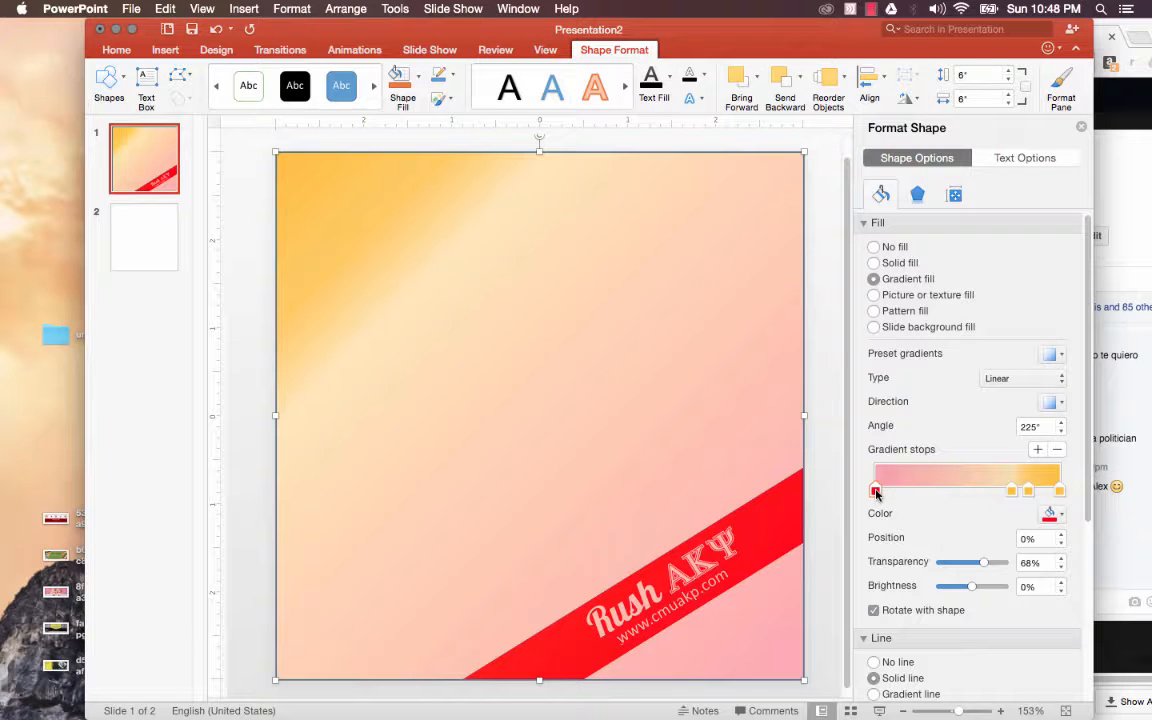
Set the color of the gradient stops at the 100% and 83% positions to the standard red
click(1059, 491)
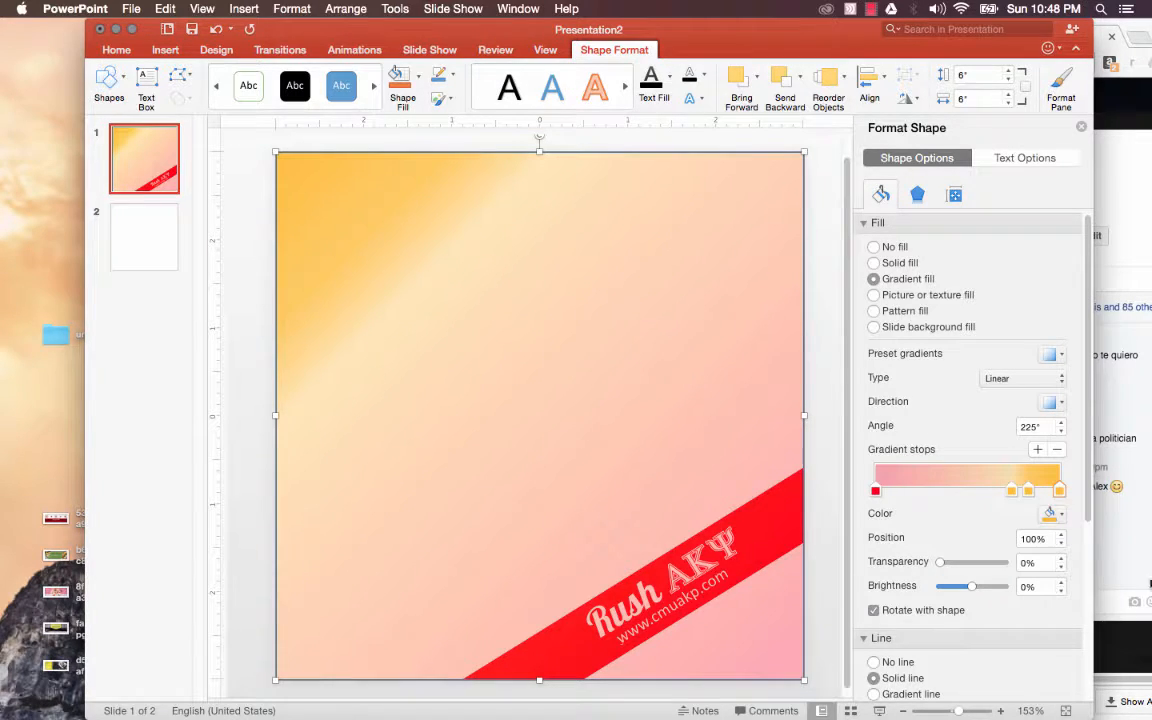
click(1050, 513)
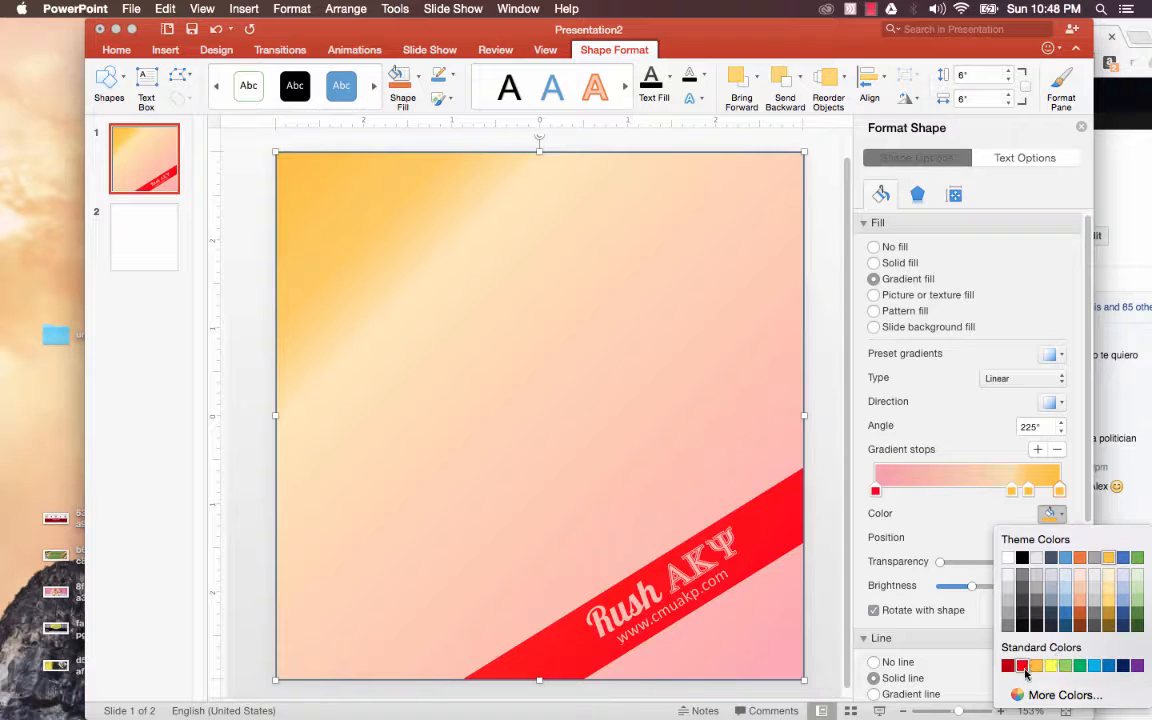
click(1022, 662)
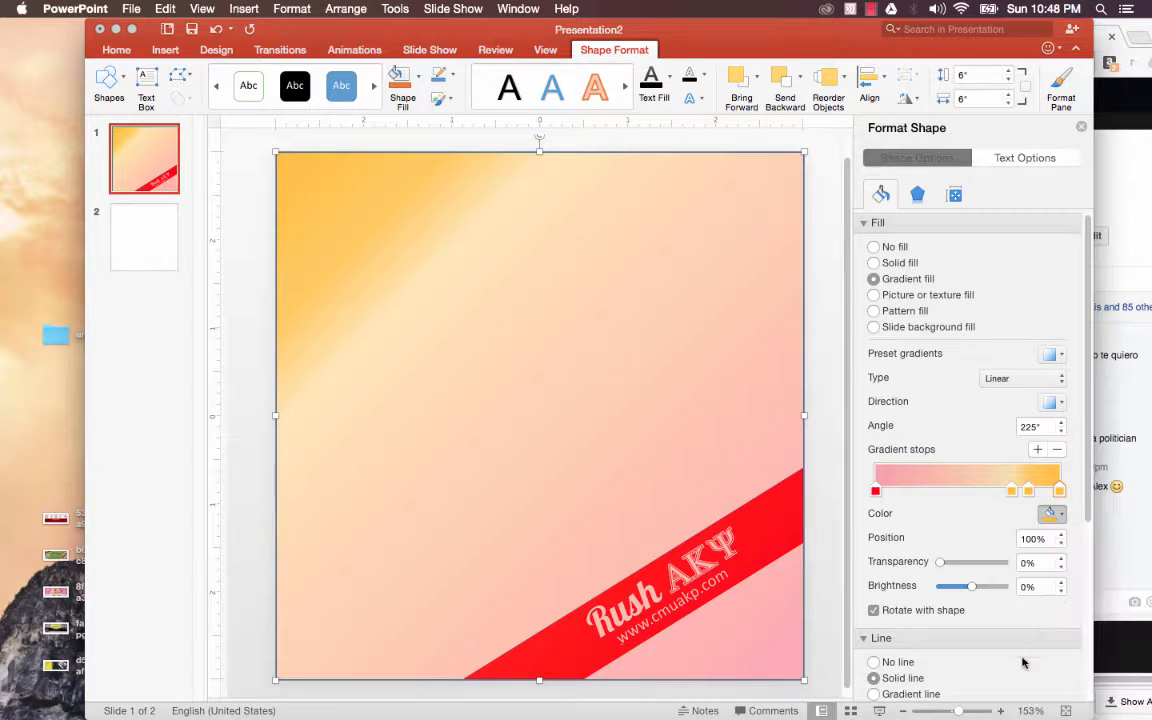
click(1028, 490)
click(1050, 513)
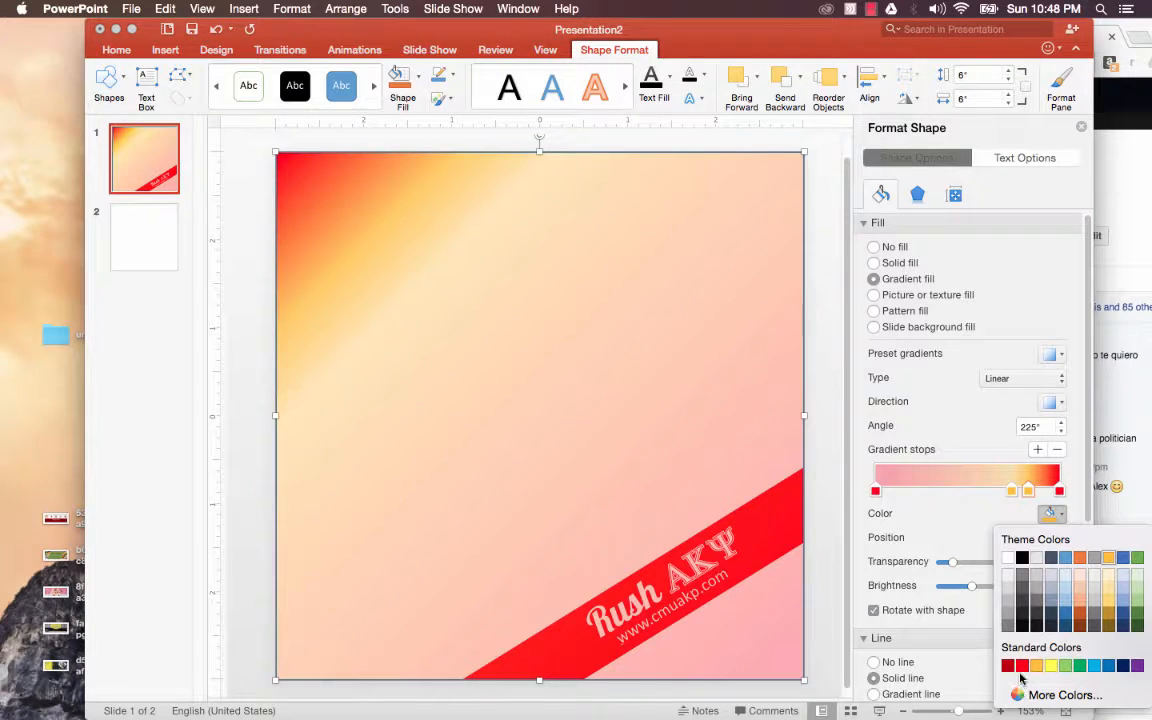
click(1022, 665)
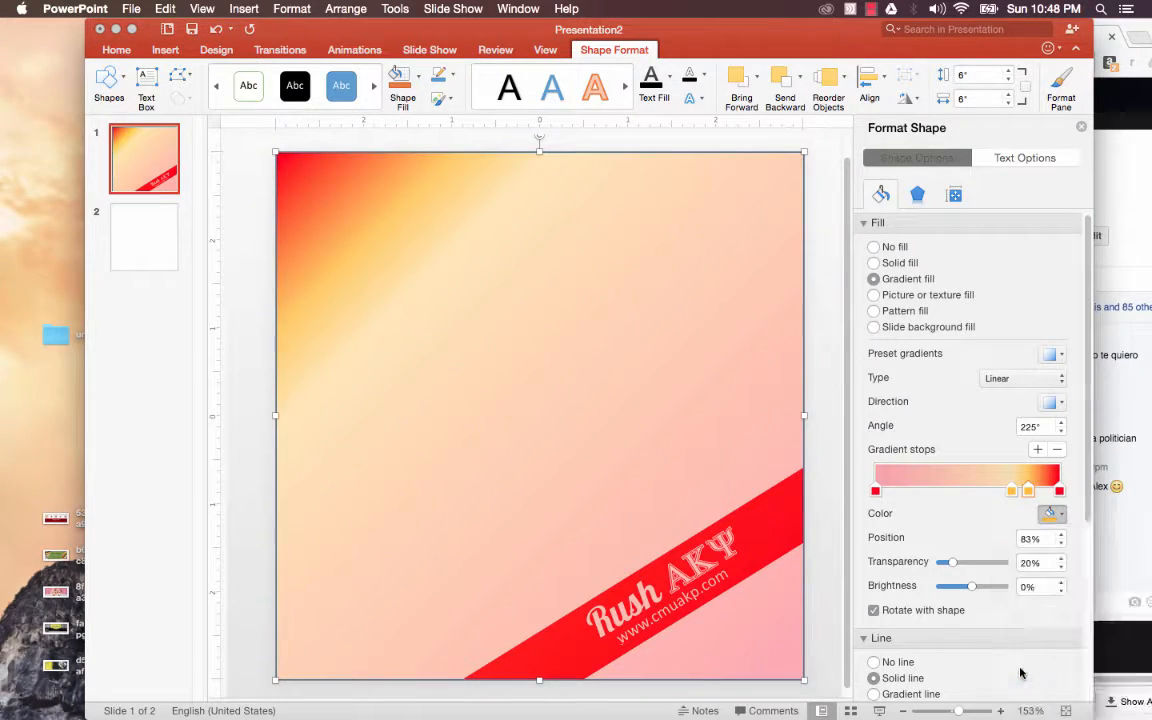
Color the gradient stop at the 74% position white and the one at 0% standard blue
click(1053, 515)
click(1007, 561)
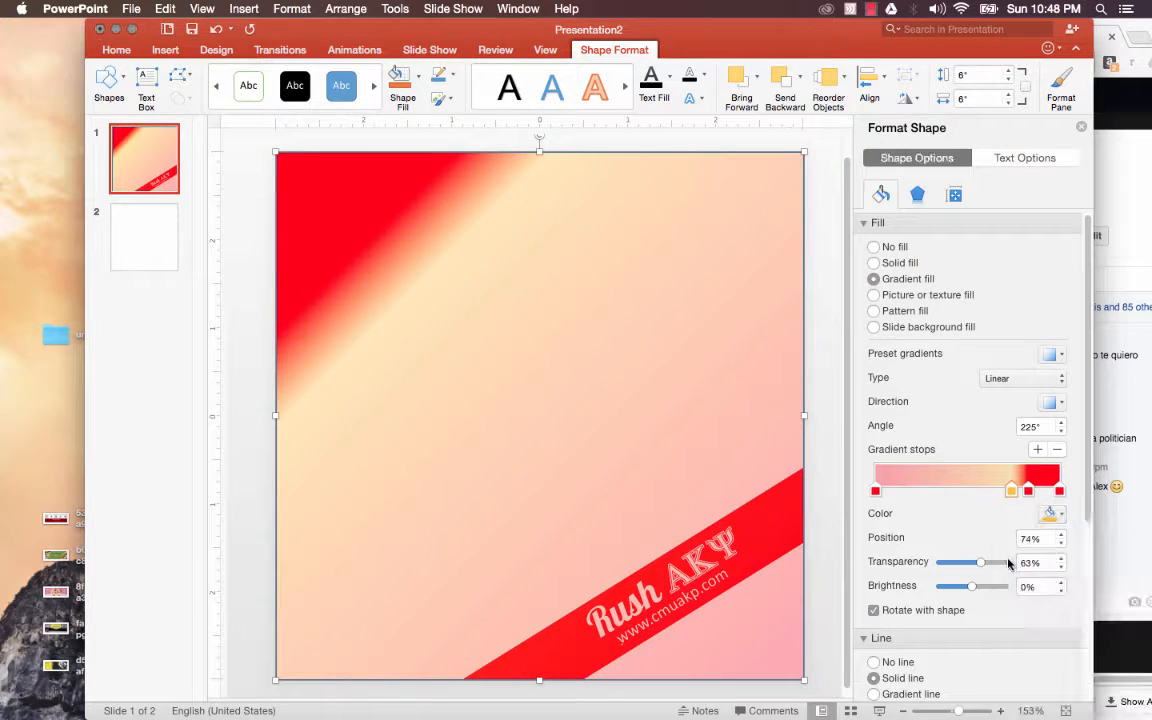
click(875, 490)
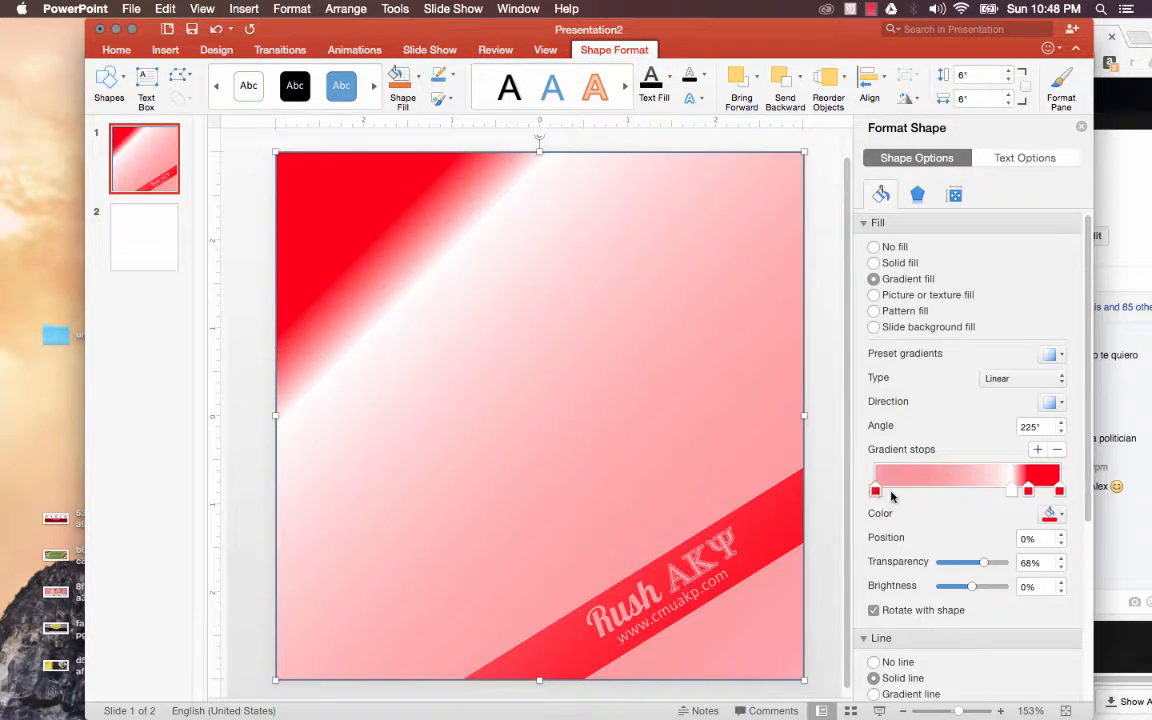
click(1052, 514)
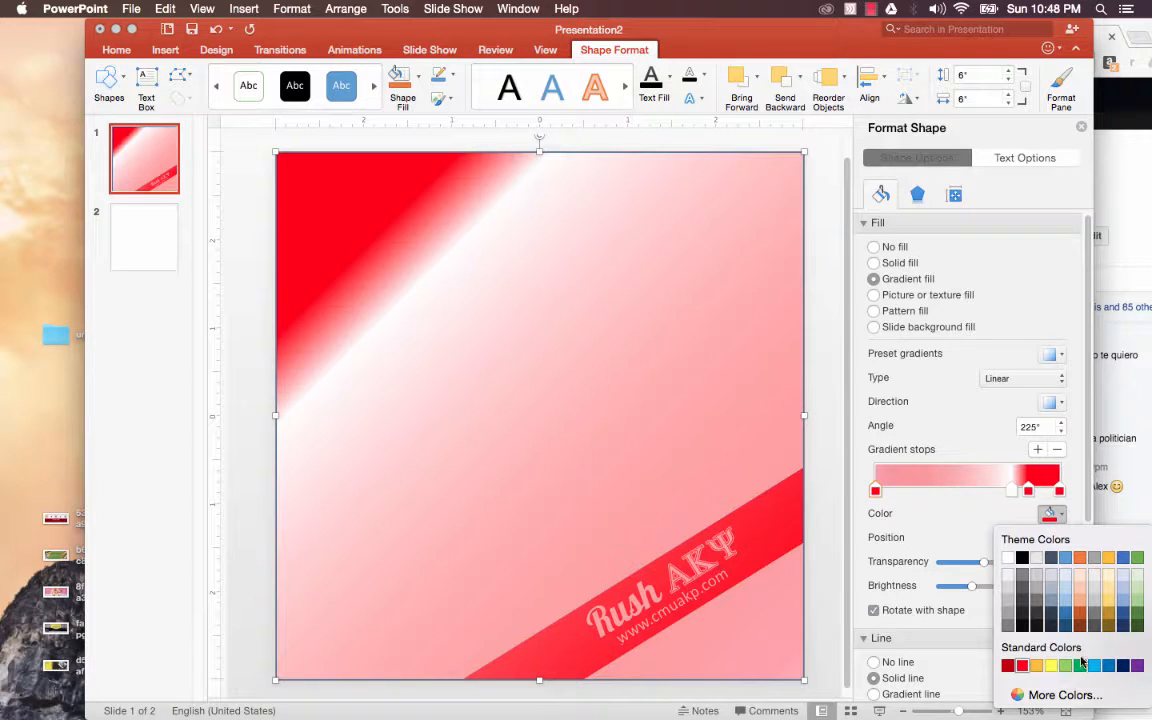
click(1108, 665)
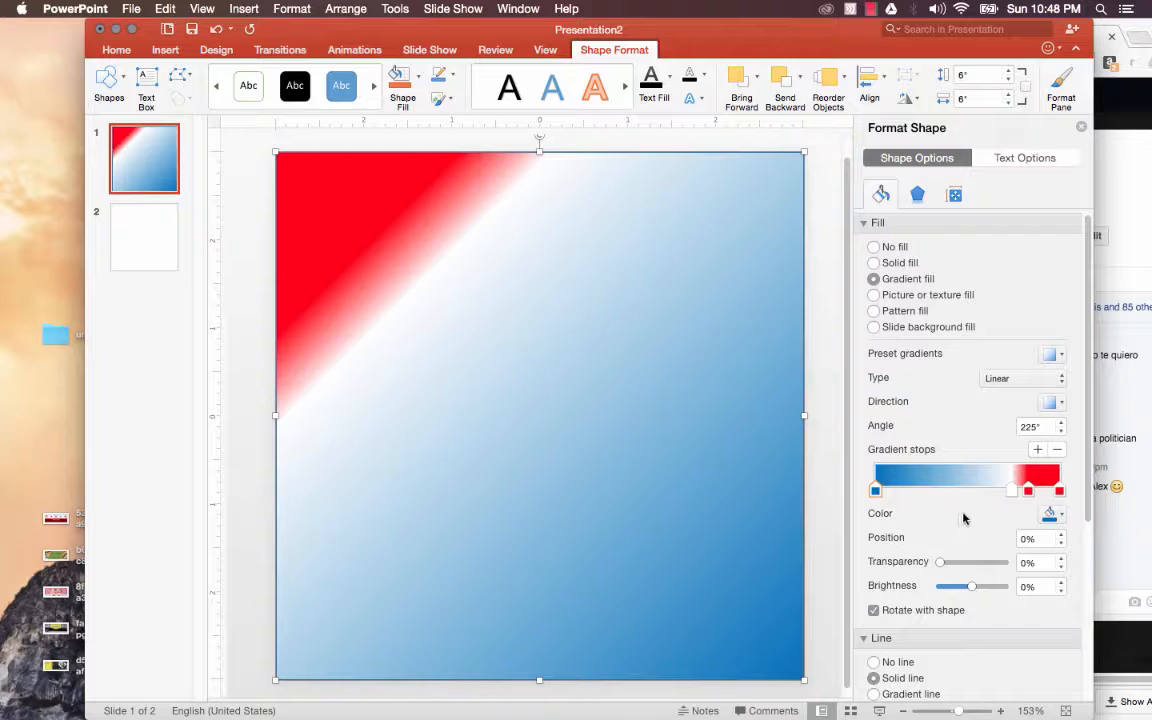
Reposition the gradient stops, moving white to 54%, the inner red to 79% and blue to 28%
drag(1012, 496, 975, 503)
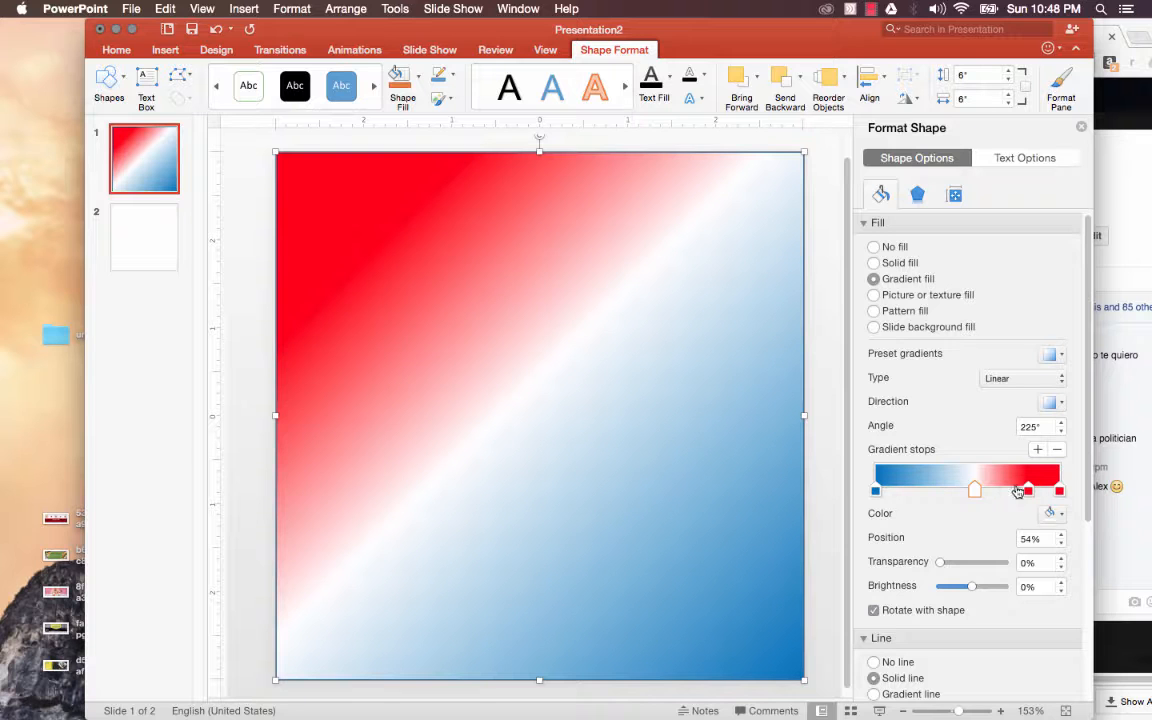
mouse_move(1026, 491)
mouse_down()
mouse_move(985, 493)
mouse_move(1038, 493)
mouse_move(1022, 495)
mouse_up()
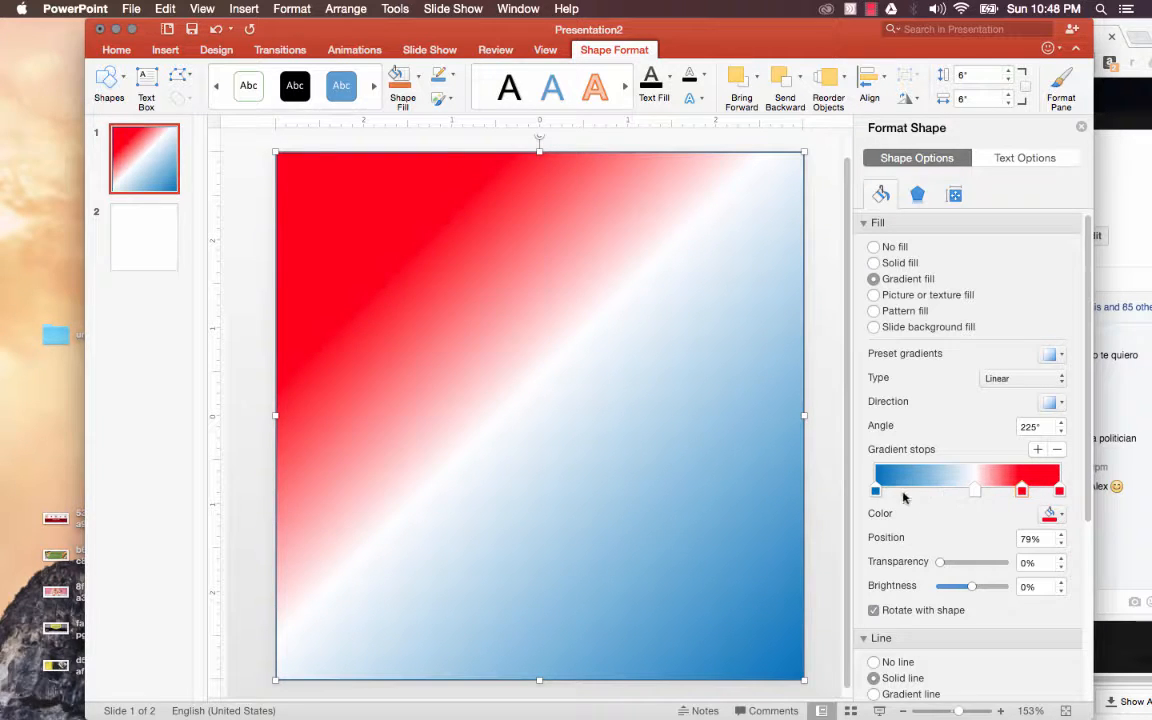
drag(877, 491, 933, 502)
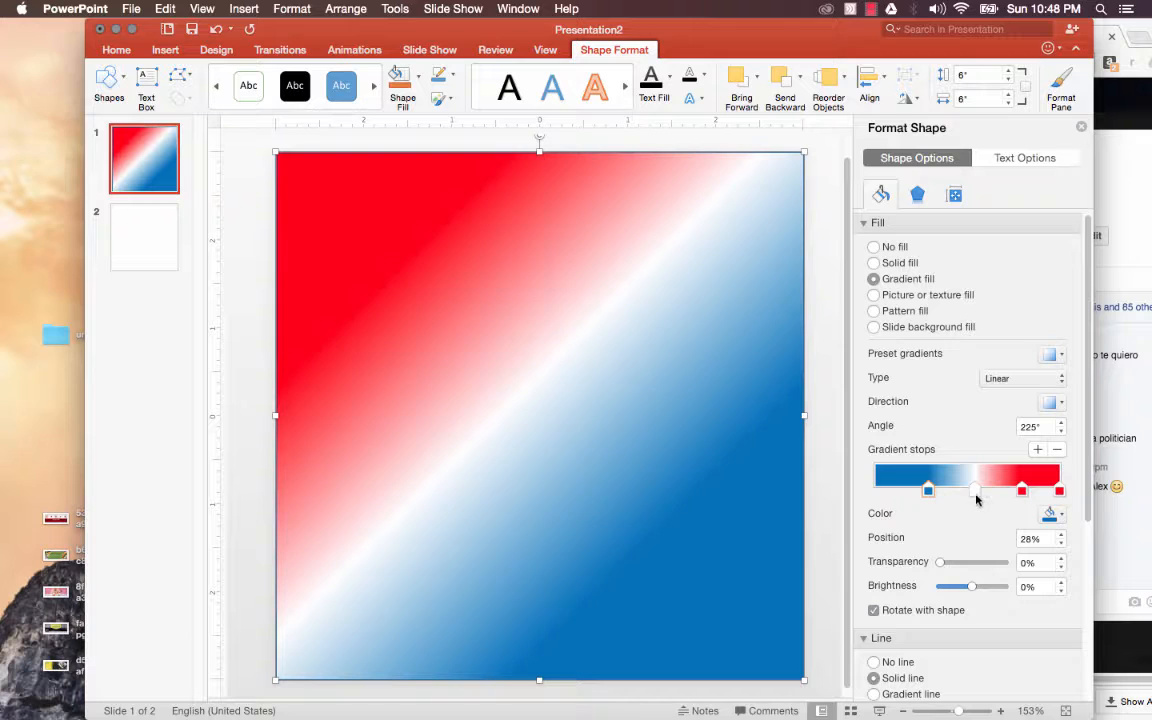
click(977, 493)
key(Delete)
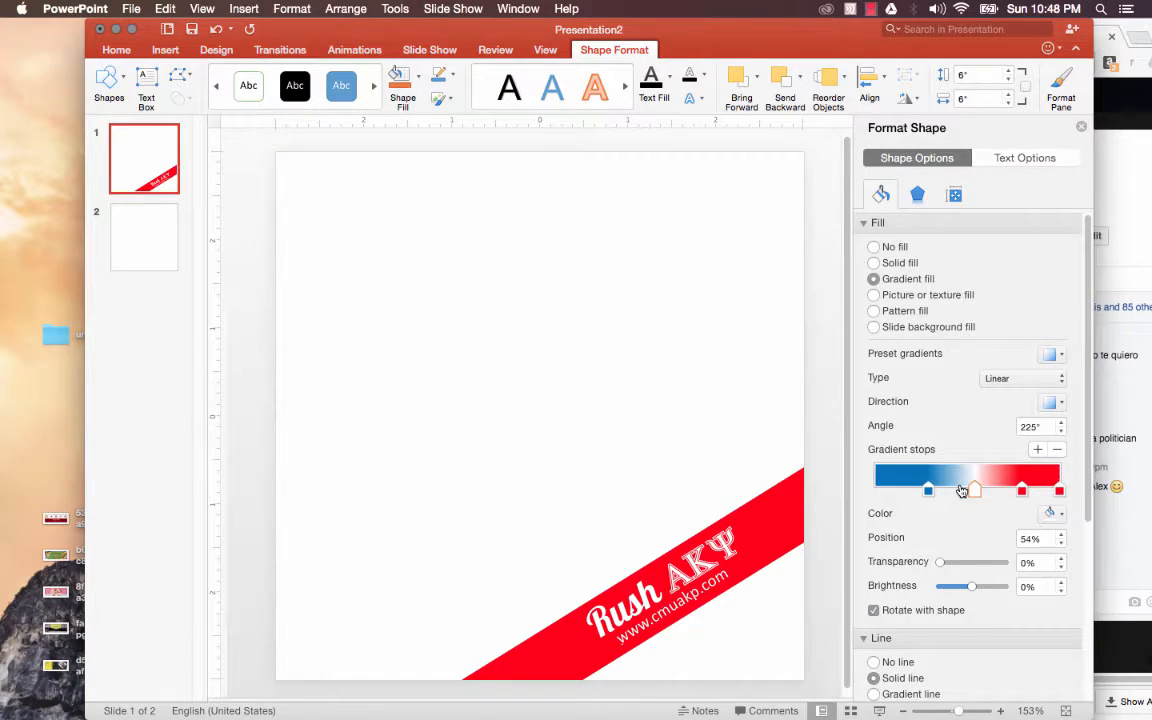
key(super+z)
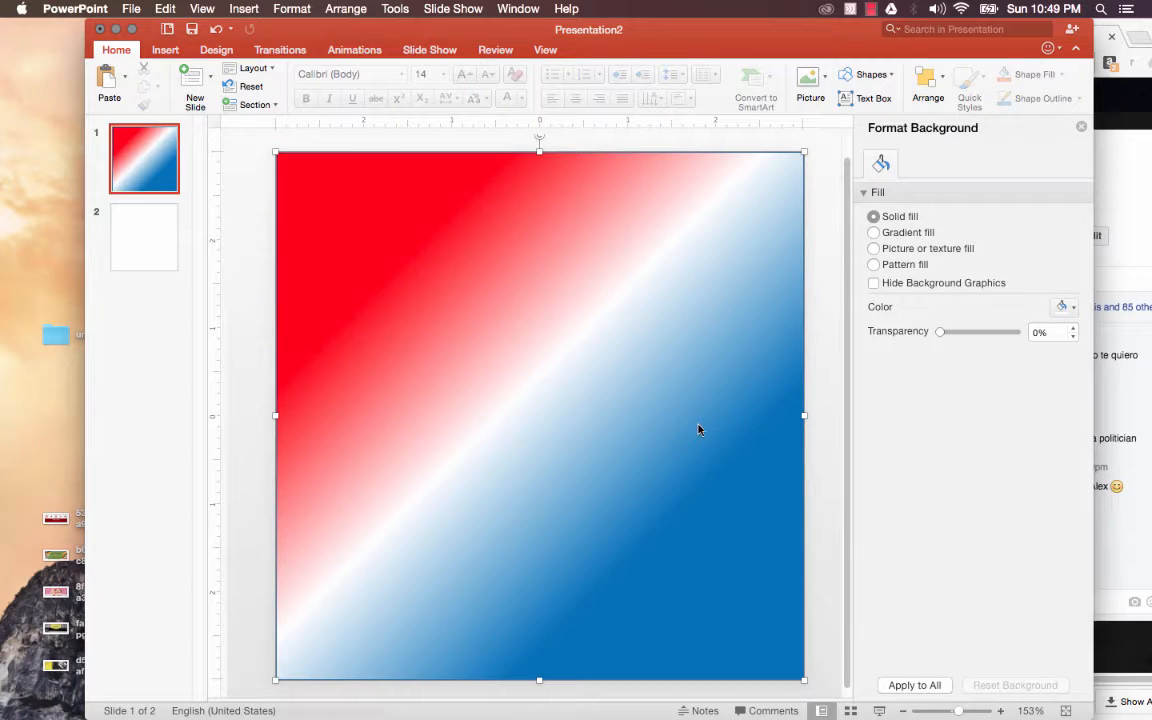
drag(975, 490, 973, 489)
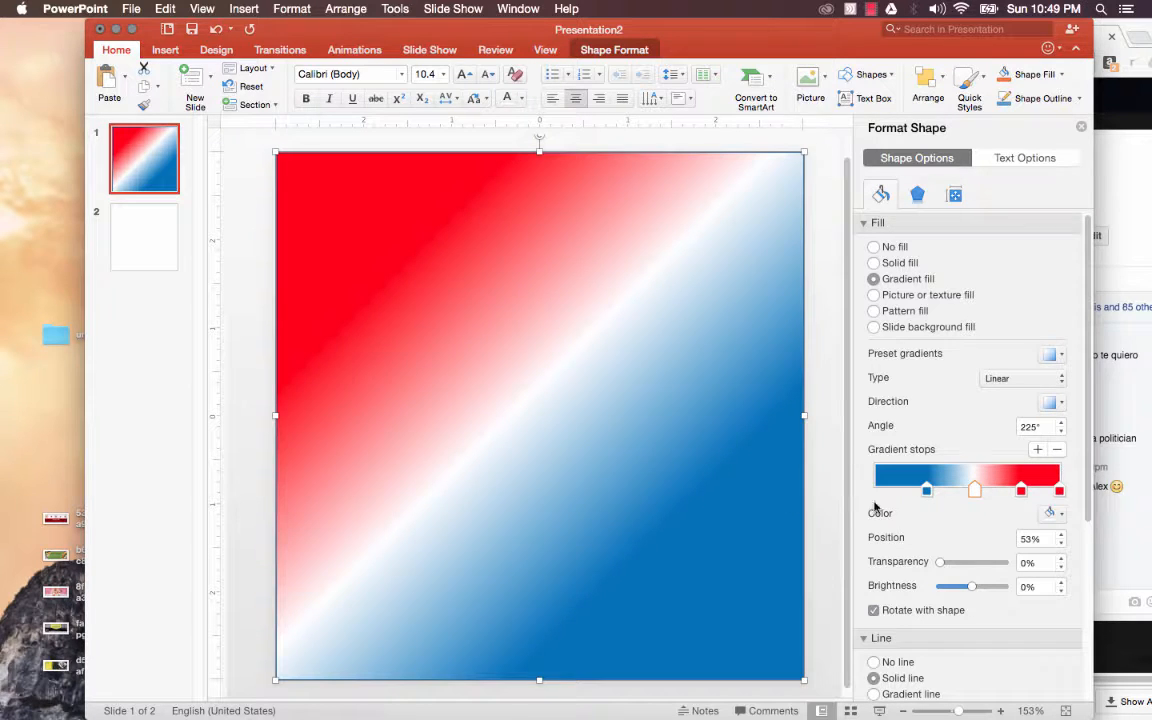
key(Delete)
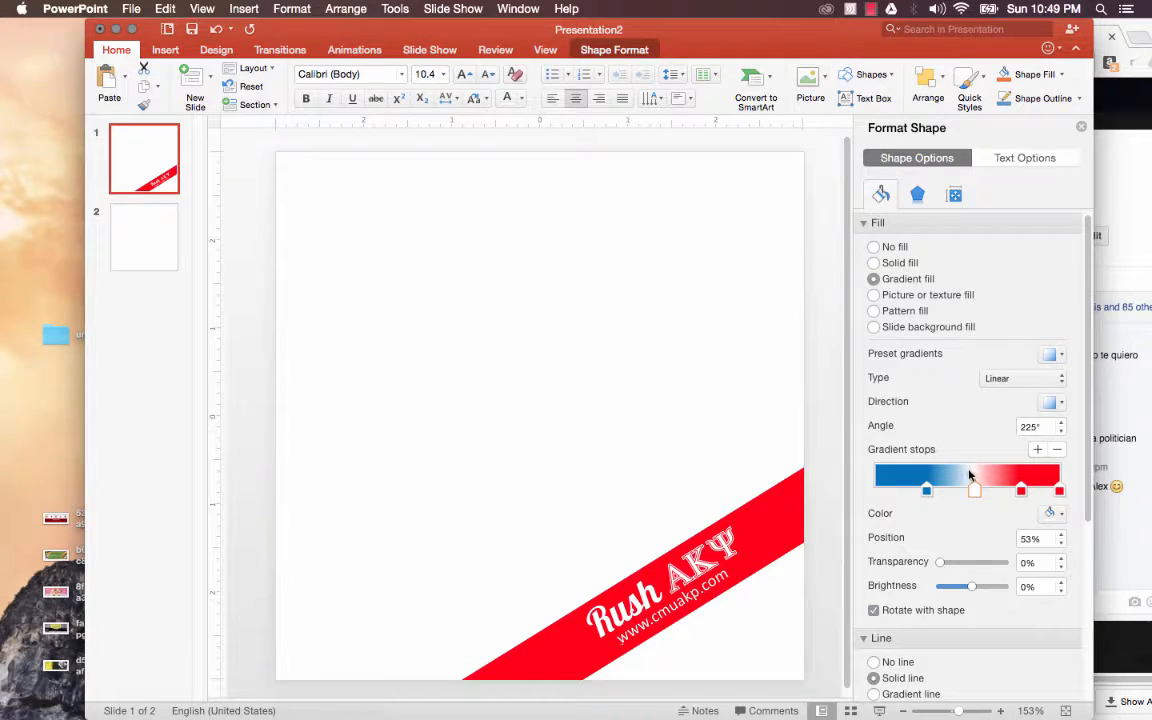
key(super+z)
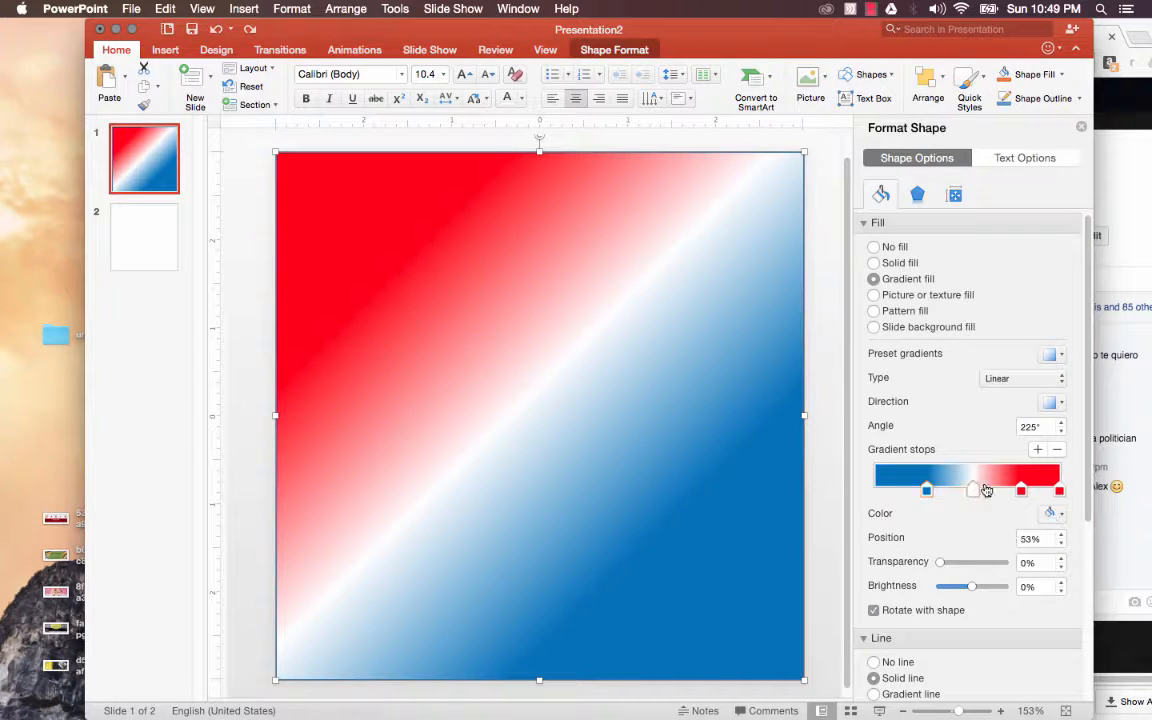
Remove the white middle gradient stop and move the inner red stop to the 70% position
click(1062, 452)
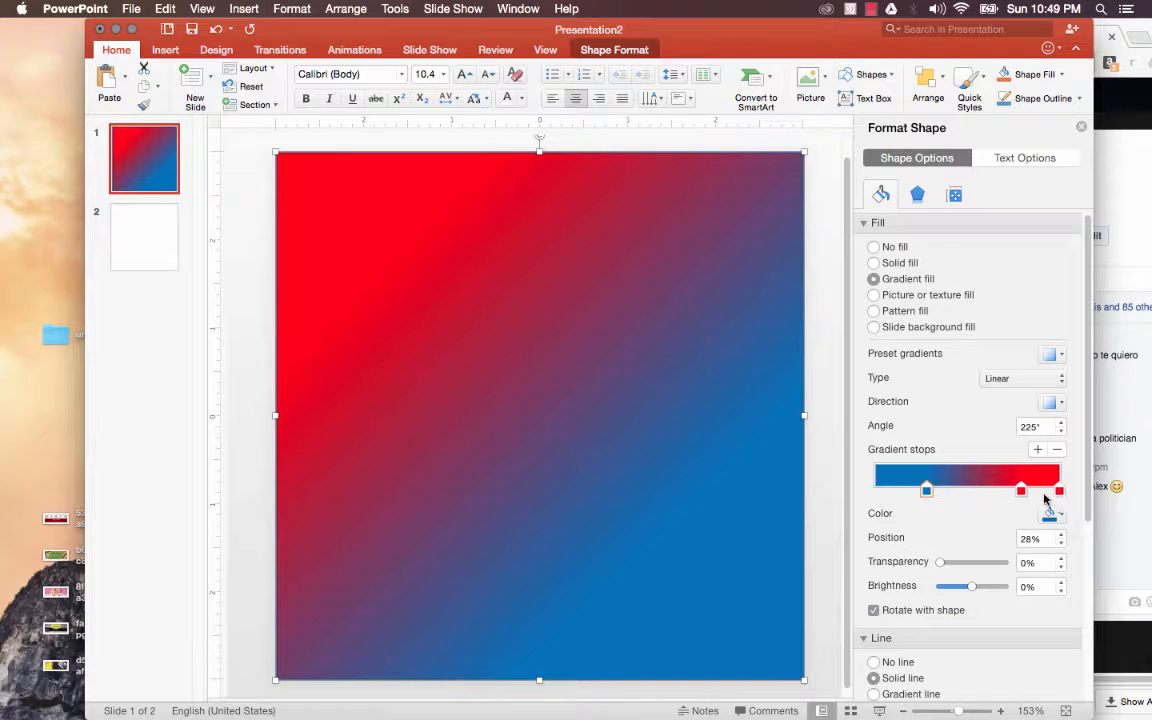
drag(1020, 490, 1007, 496)
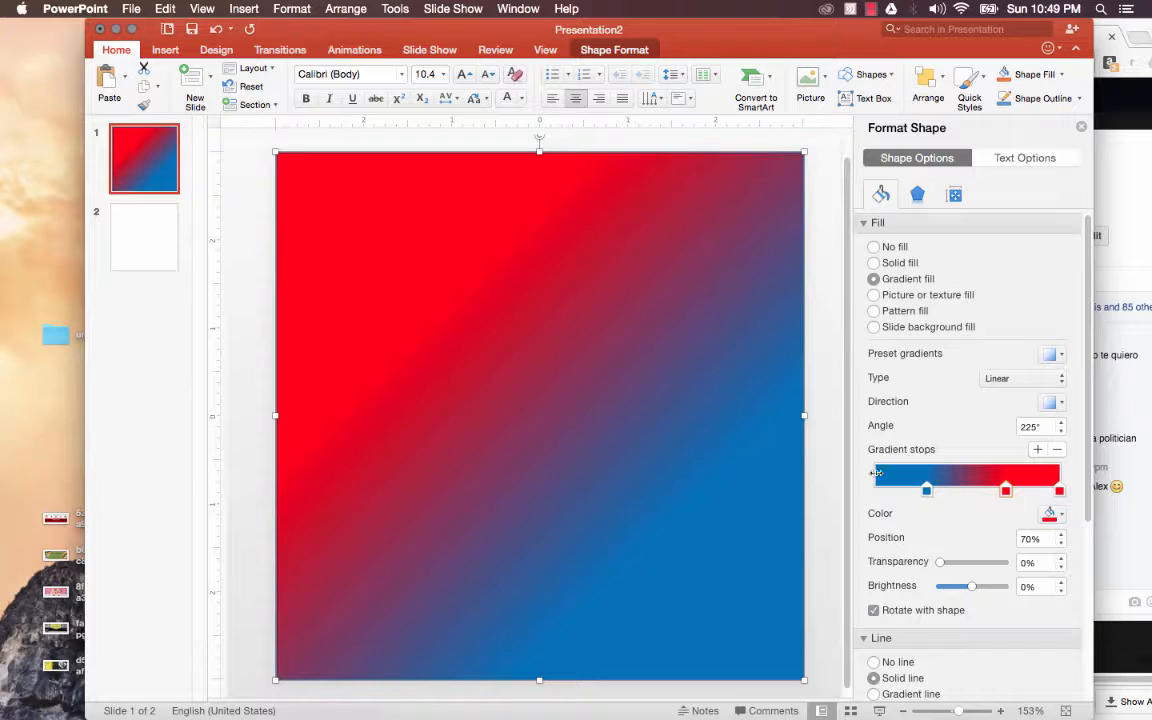
Set the transparency of both red gradient stops, at the 100% and 70% positions, to 53%
click(1059, 490)
drag(942, 566, 975, 565)
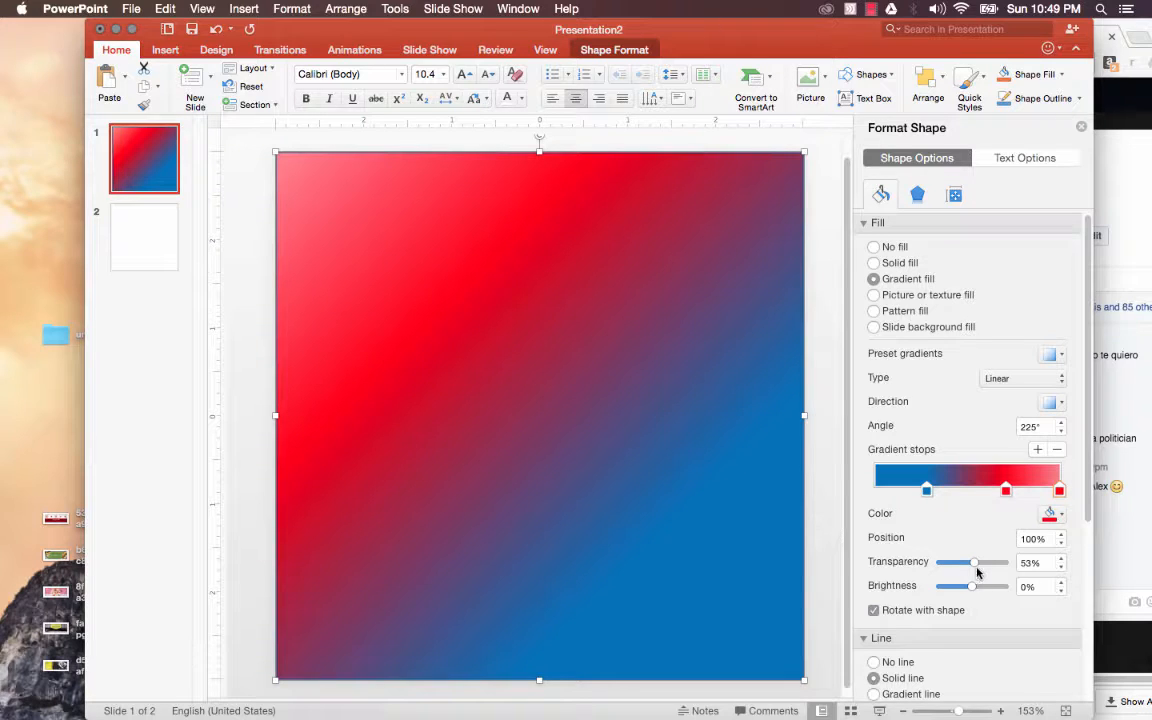
click(1005, 490)
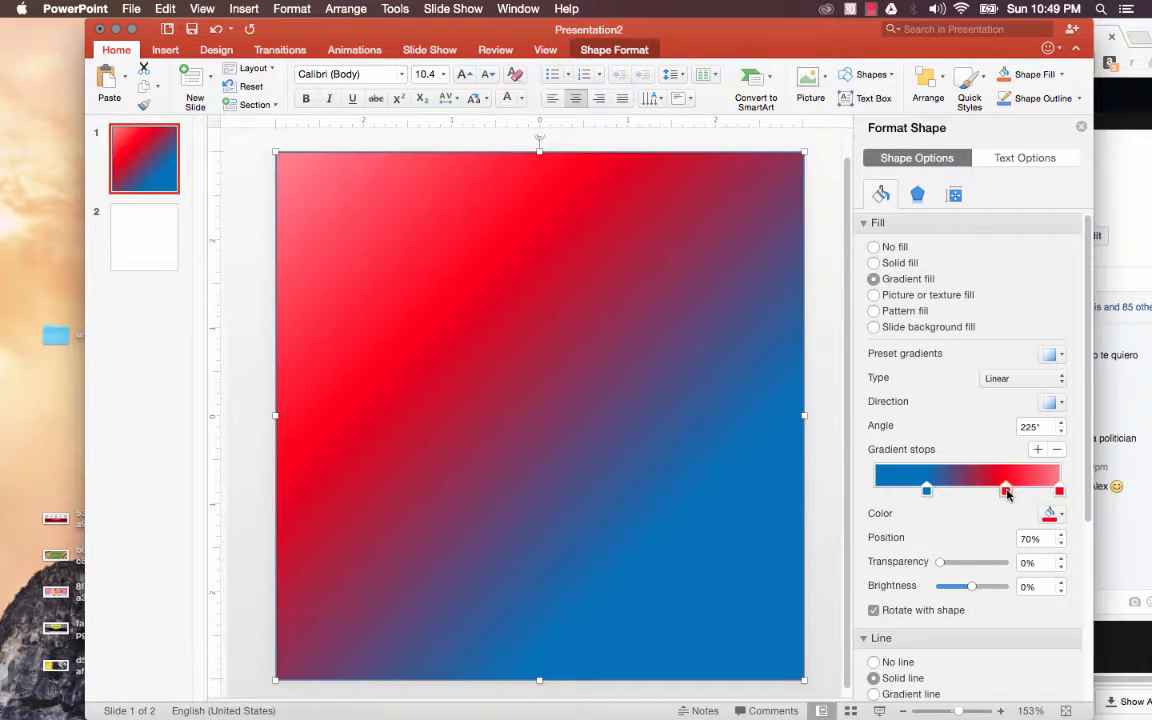
click(966, 563)
drag(966, 563, 975, 564)
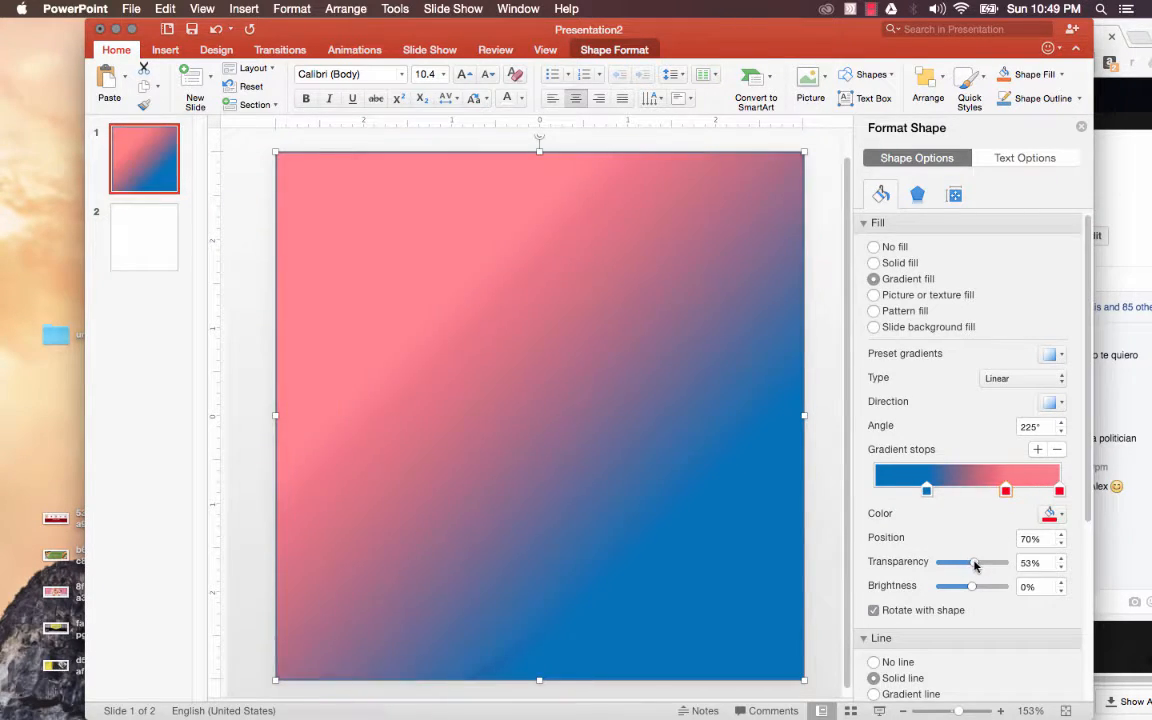
Set the blue gradient stop's transparency to 38% and remove the square's outline
click(927, 490)
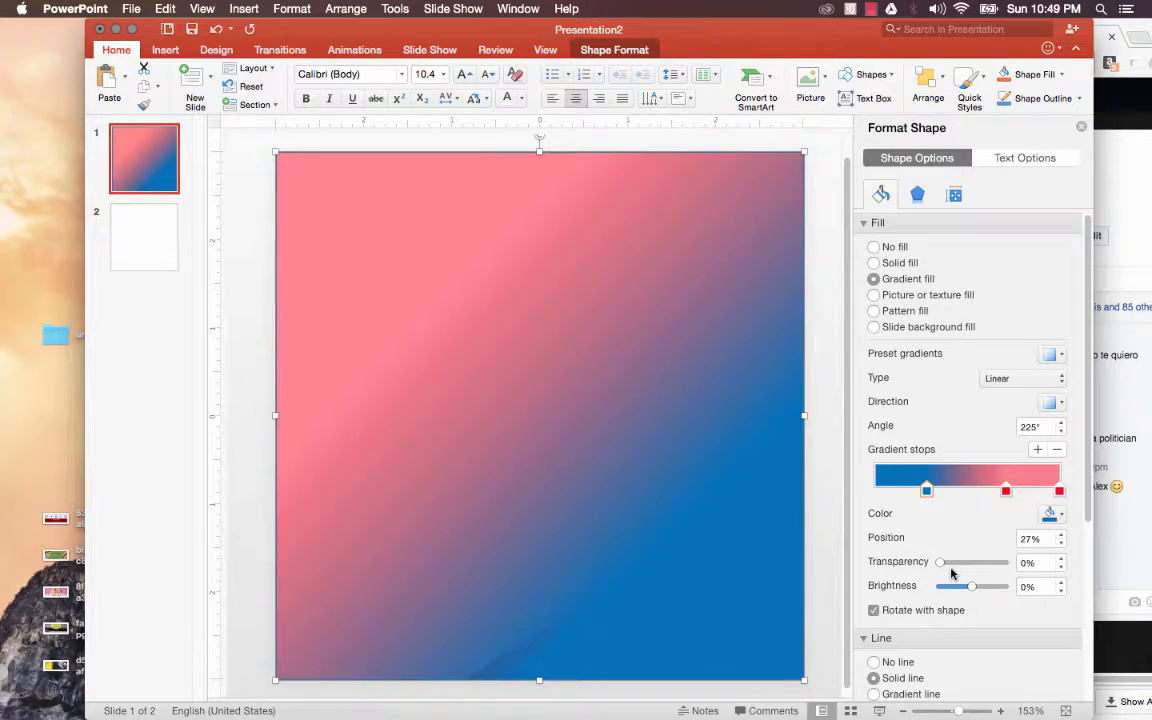
drag(940, 565, 962, 568)
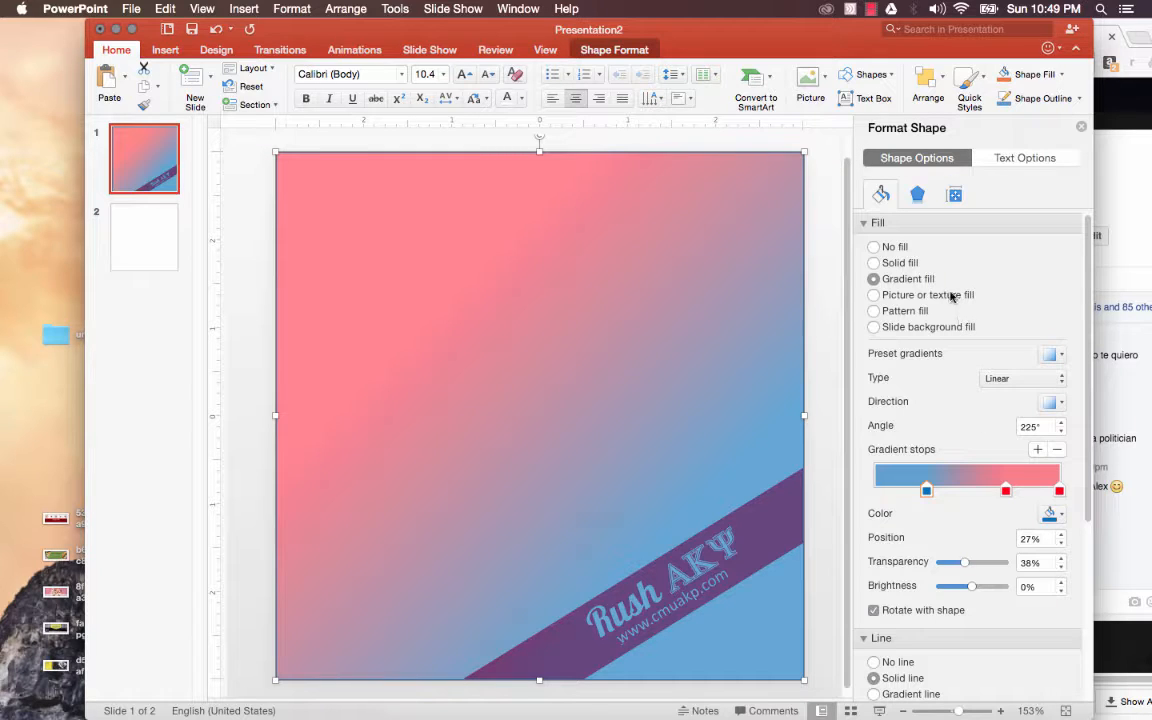
click(875, 662)
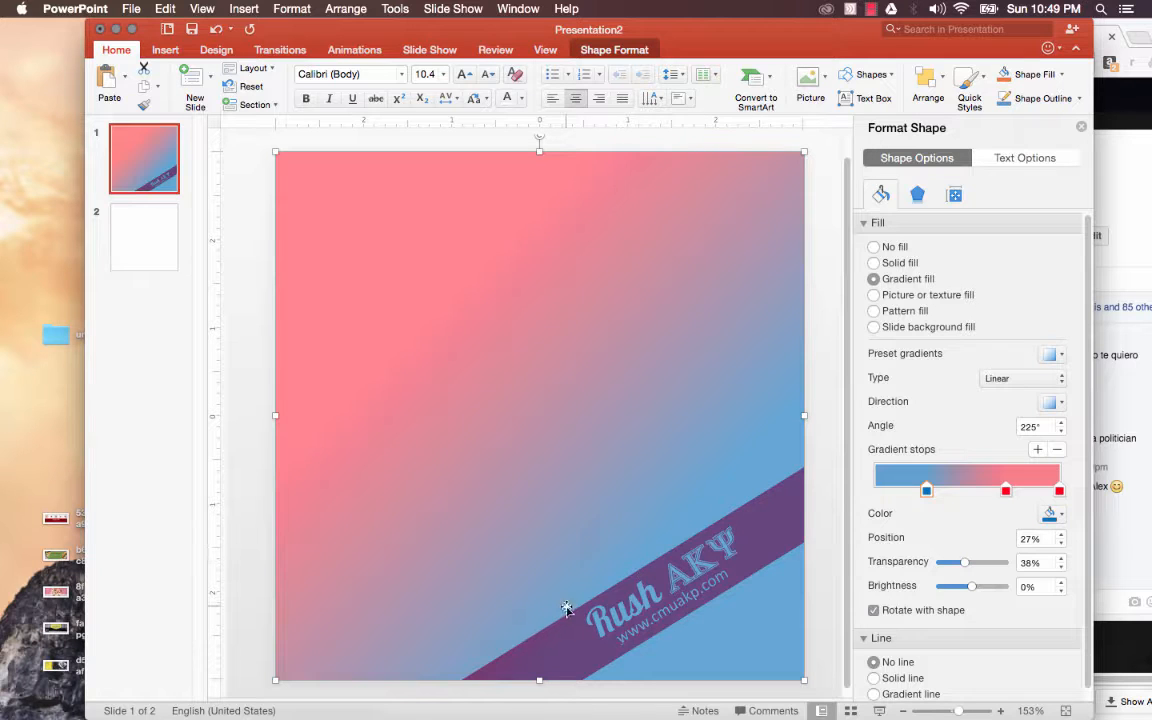
Send the gradient square to the back, behind the red banner and its text, and deselect it
right_click(566, 366)
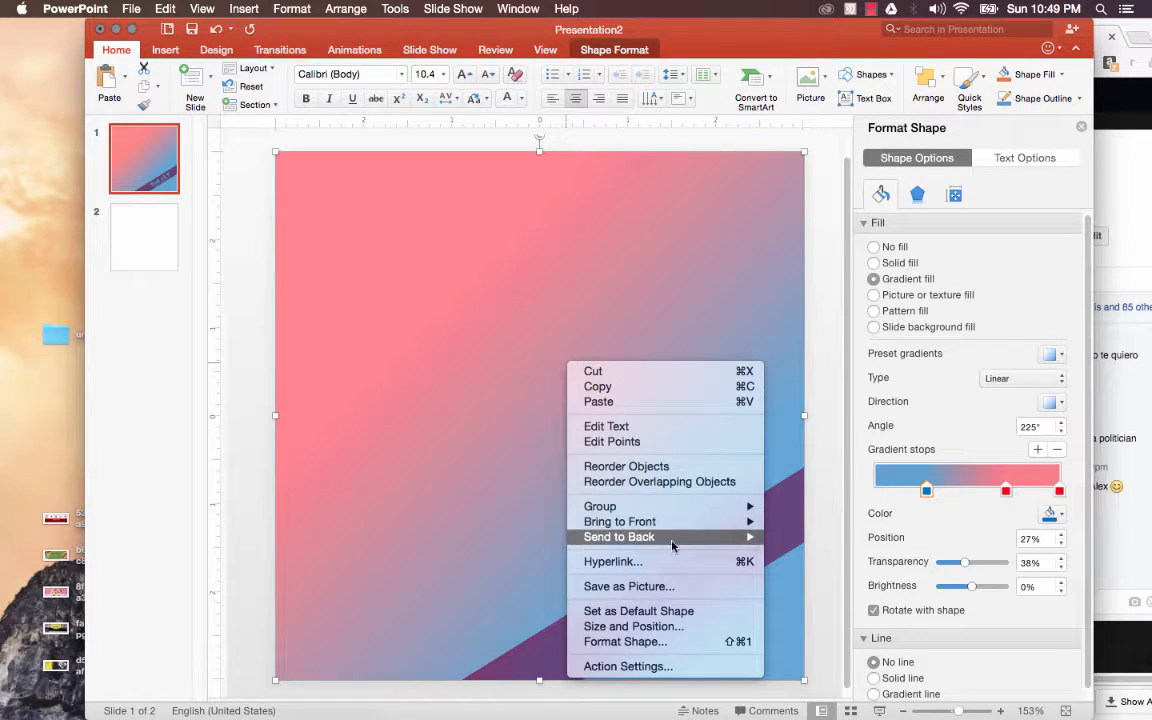
mouse_move(706, 541)
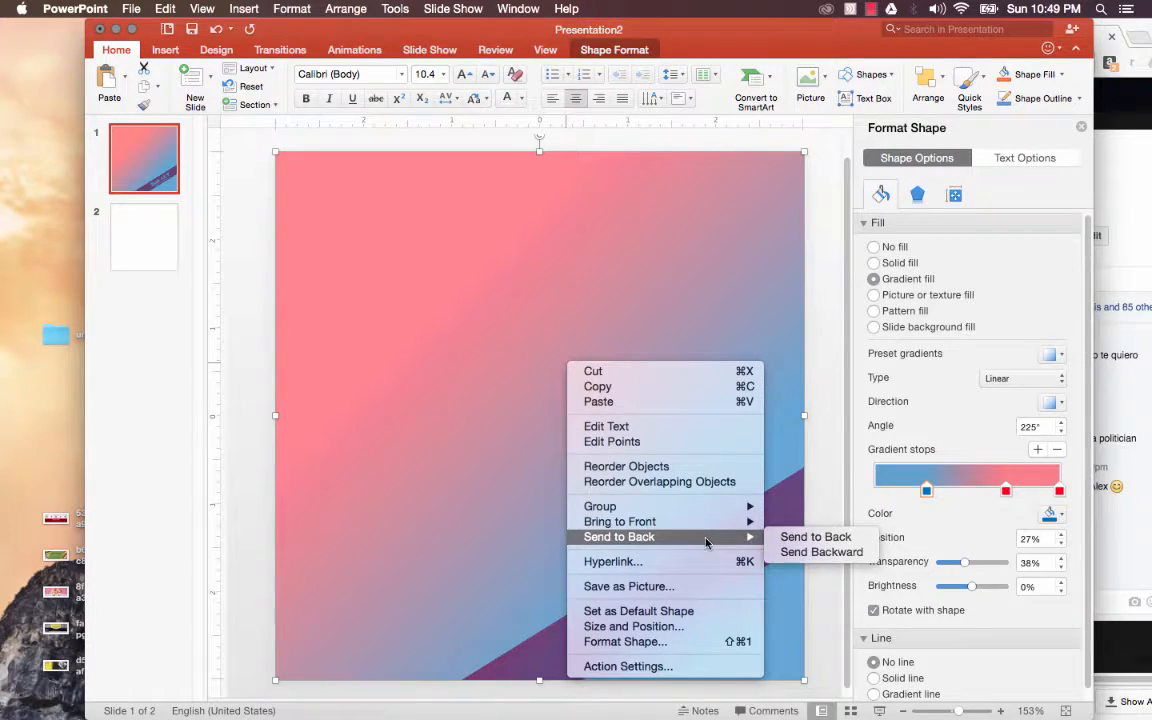
click(800, 538)
click(826, 466)
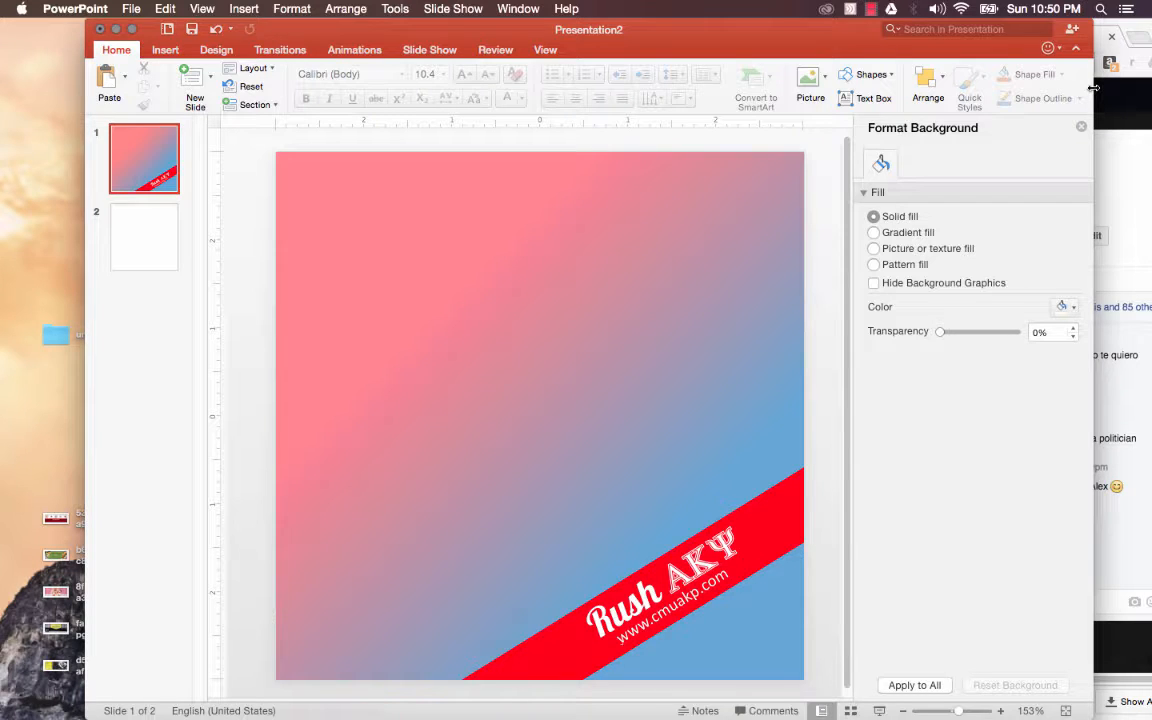
Switch to Chrome and save the open Facebook photo to Downloads as a JPEG image
drag(1085, 92, 1081, 92)
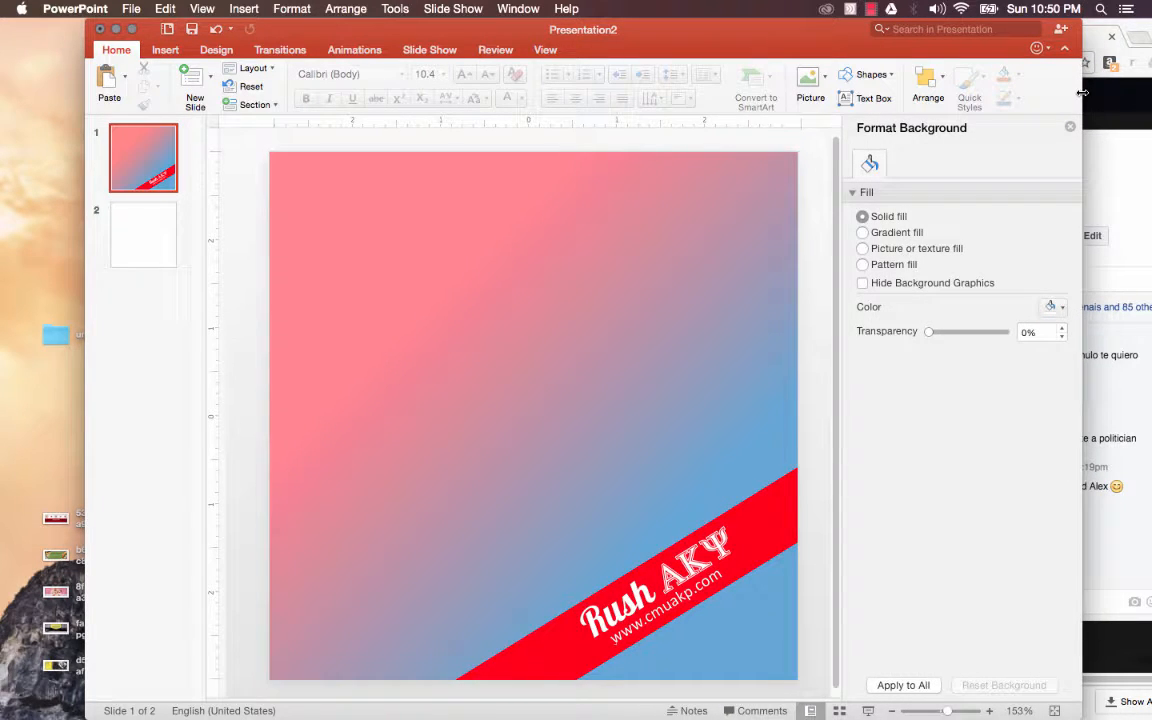
click(1105, 160)
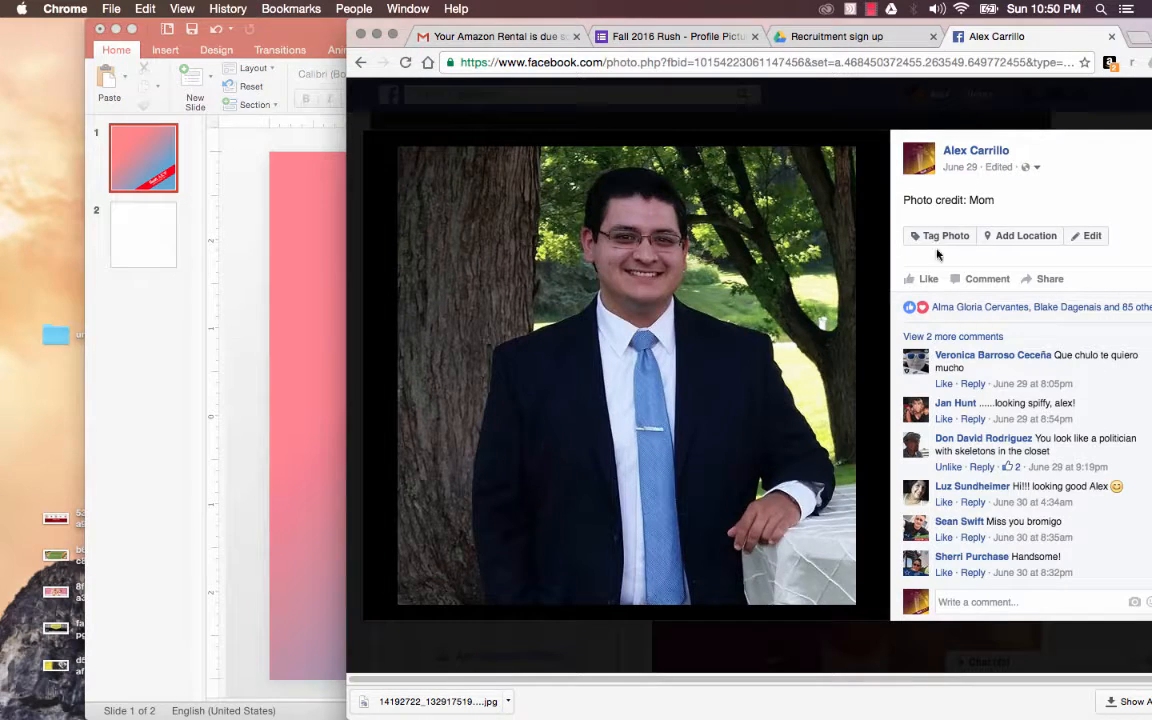
right_click(518, 269)
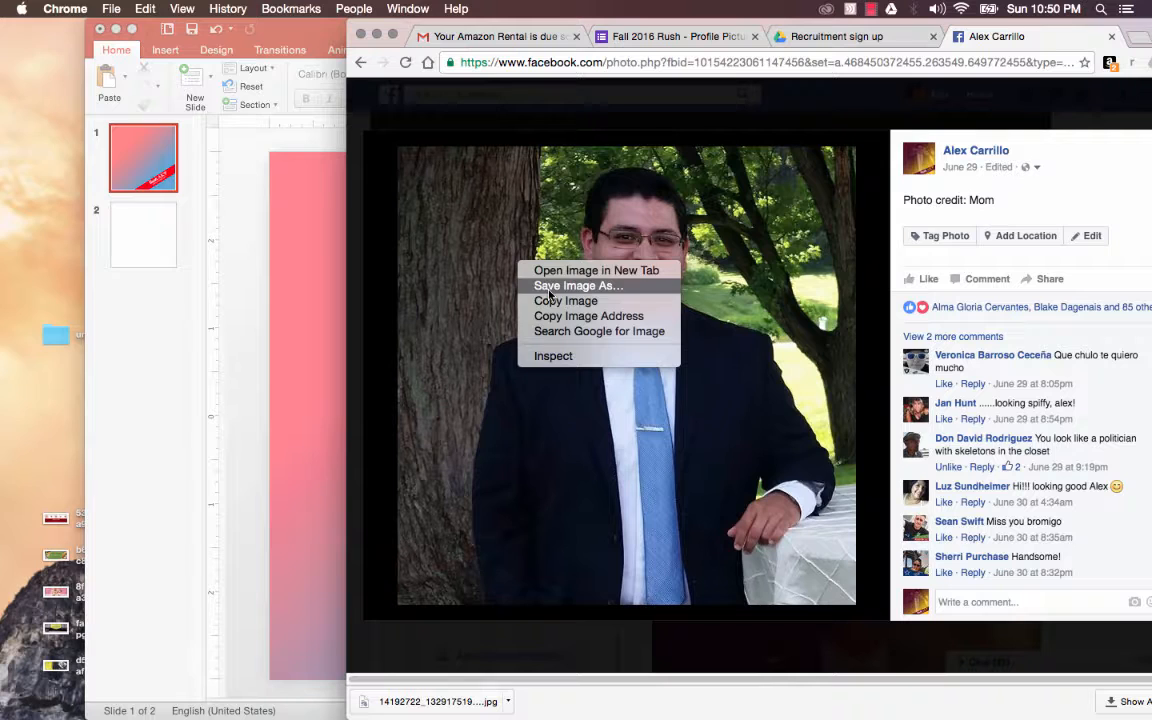
click(549, 287)
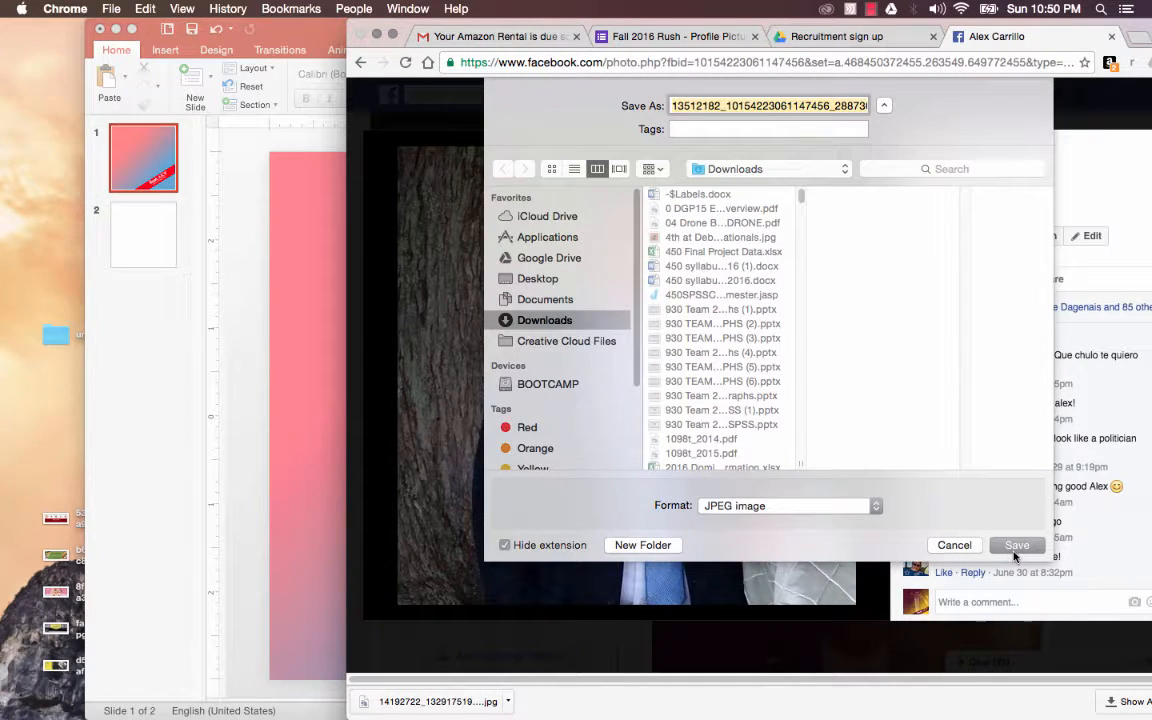
click(1015, 553)
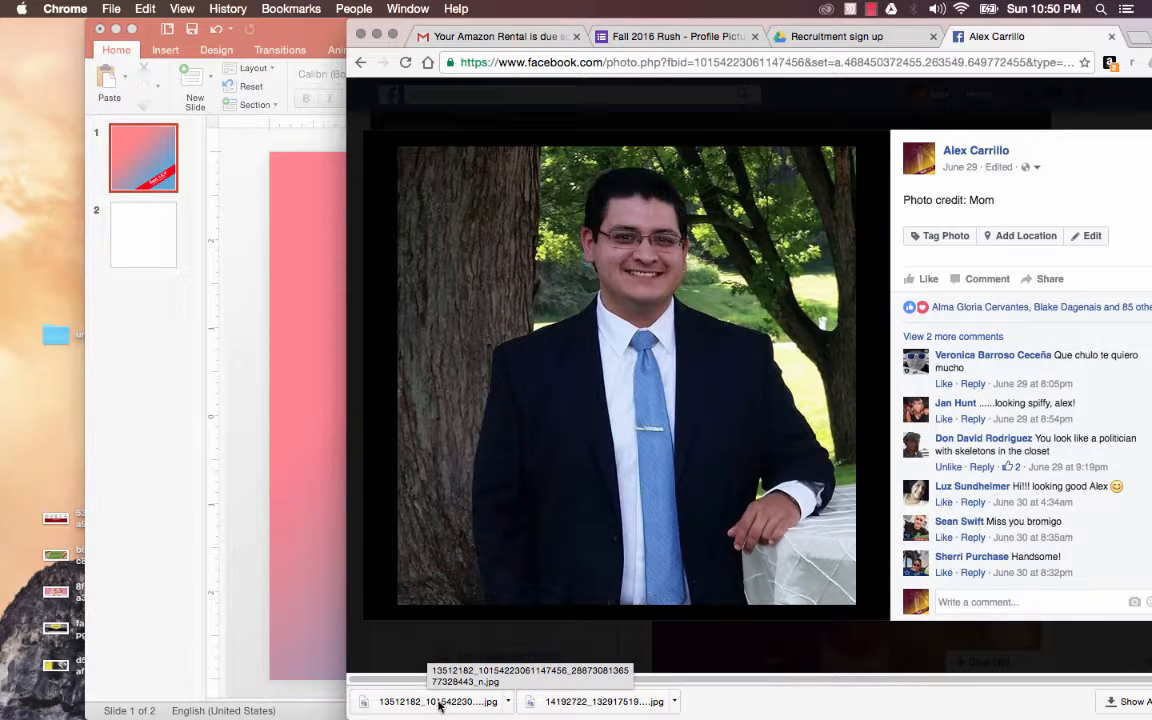
Place the downloaded photo on the PowerPoint slide and send it to the back, behind the gradient and banner
drag(430, 705, 312, 473)
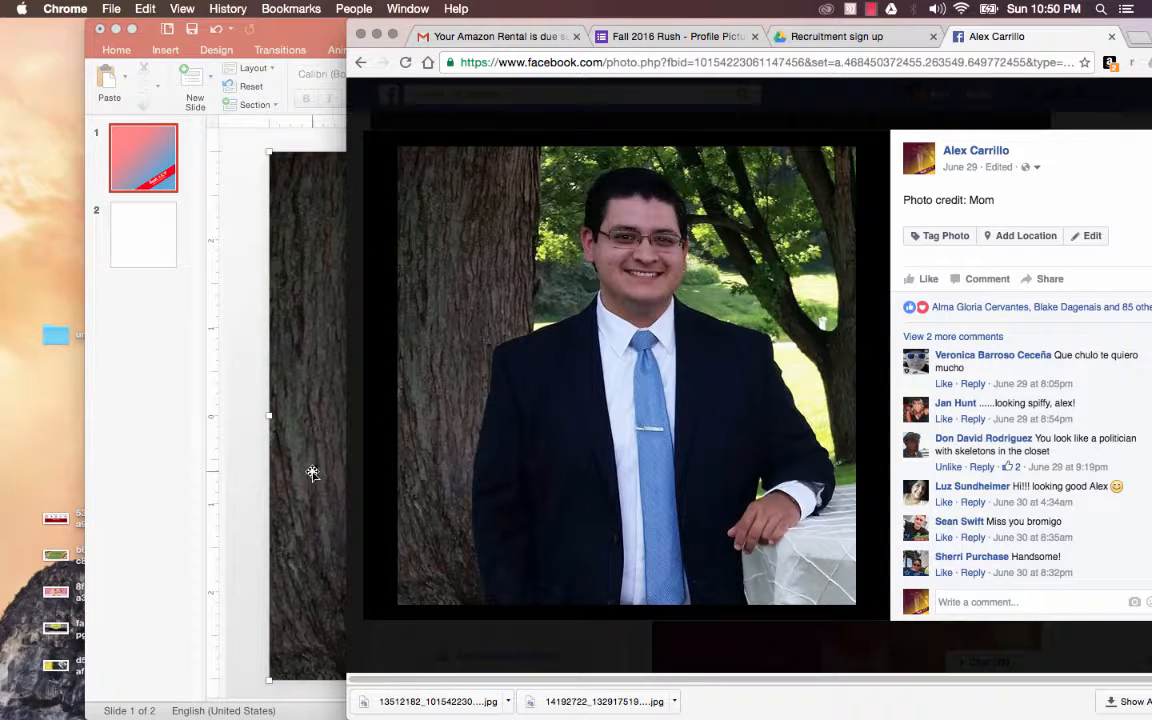
click(314, 437)
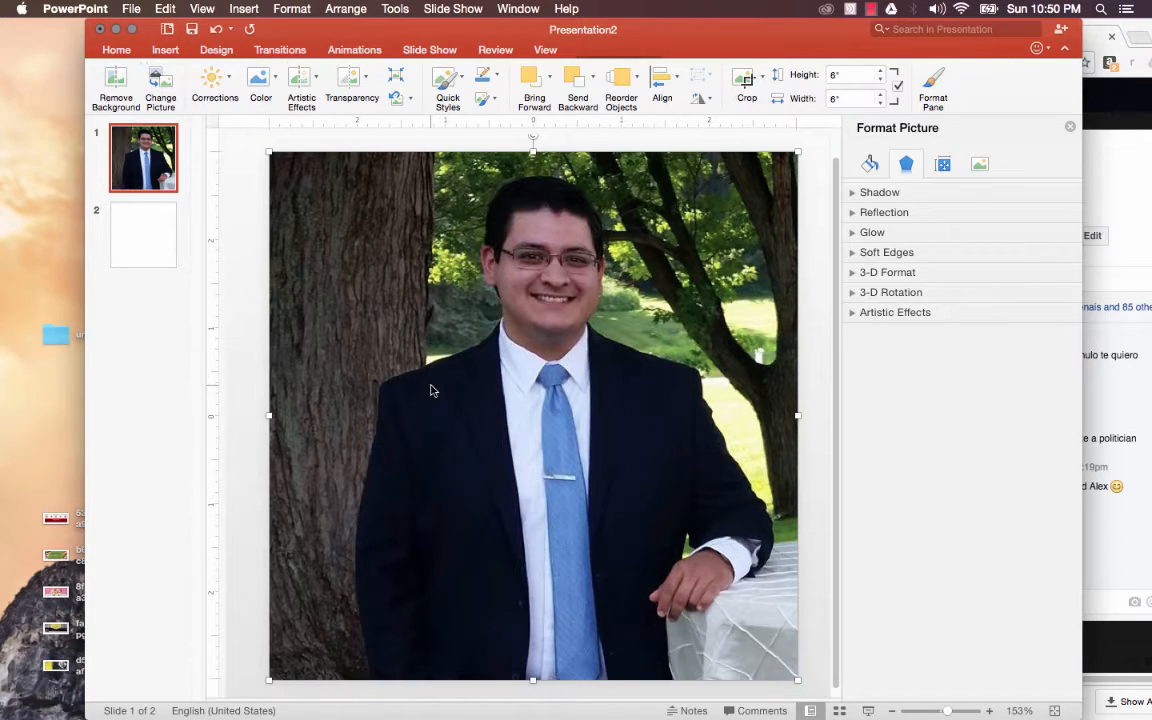
right_click(431, 387)
mouse_move(506, 550)
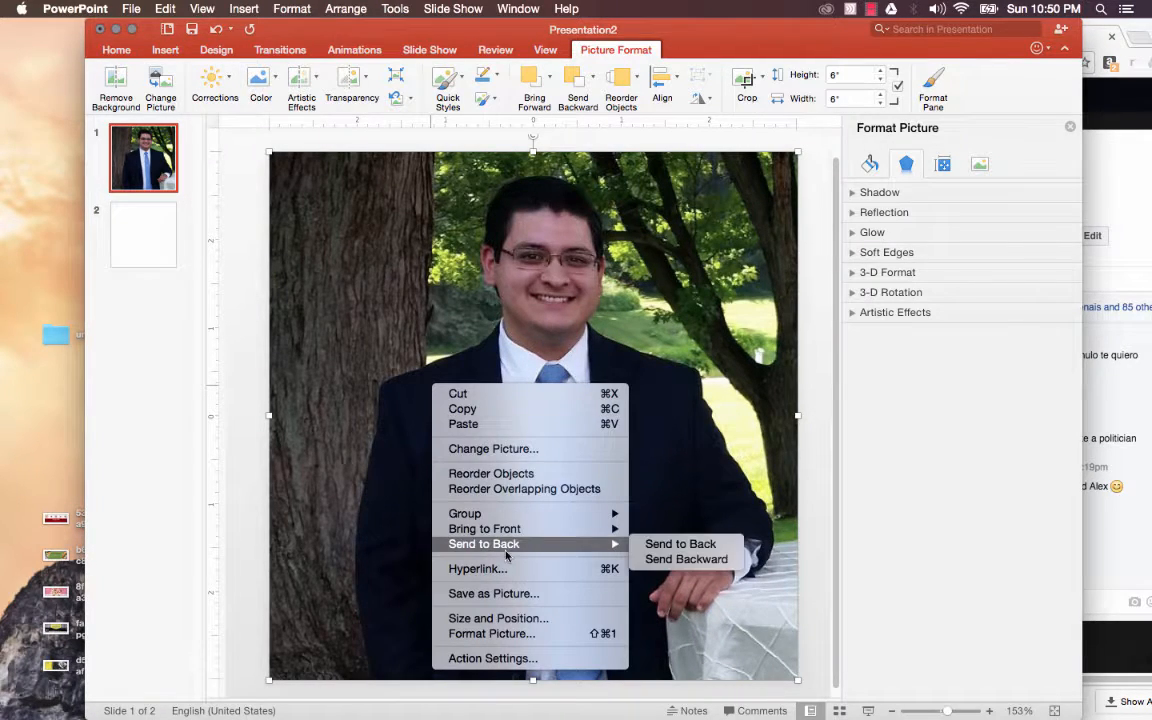
click(685, 560)
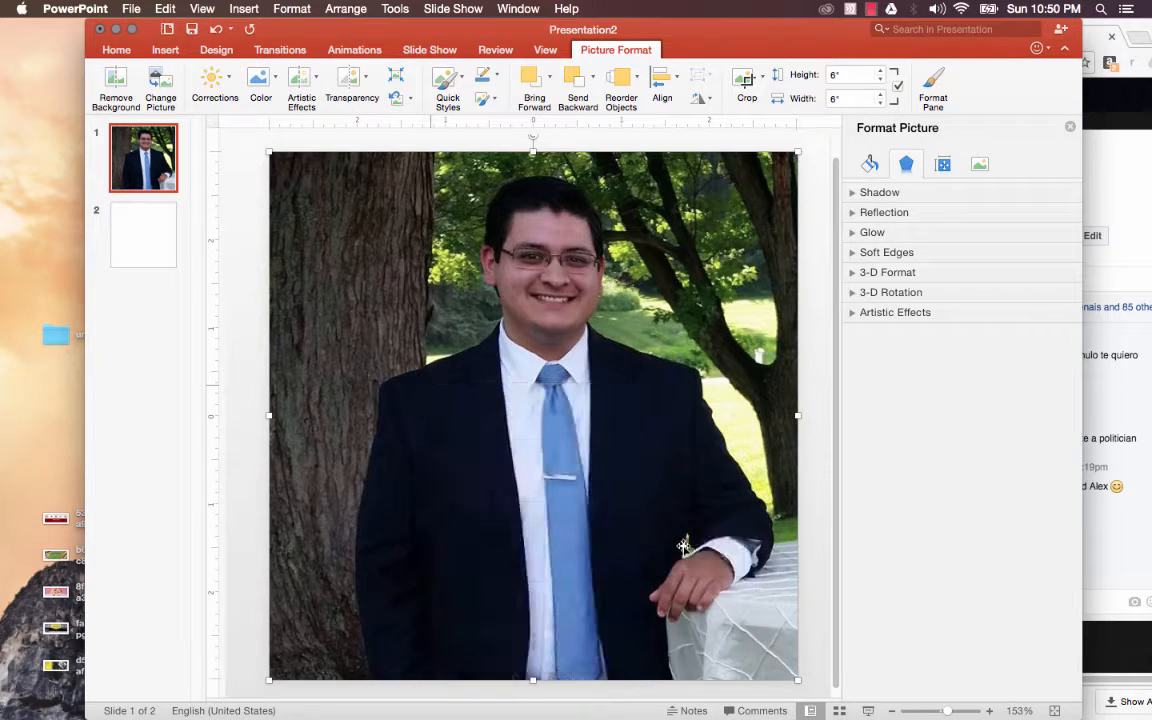
Raise the transparency of the gradient overlay's blue stop and set that of the red stop at the 70% position to 70%
click(727, 253)
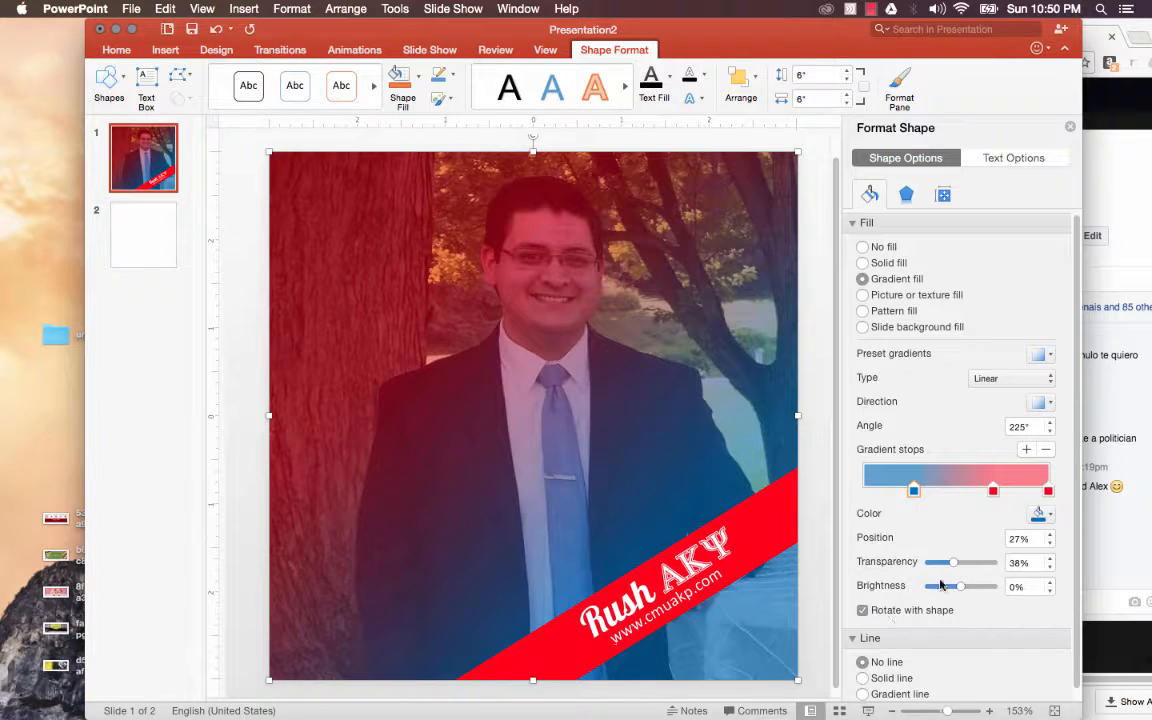
drag(968, 565, 974, 566)
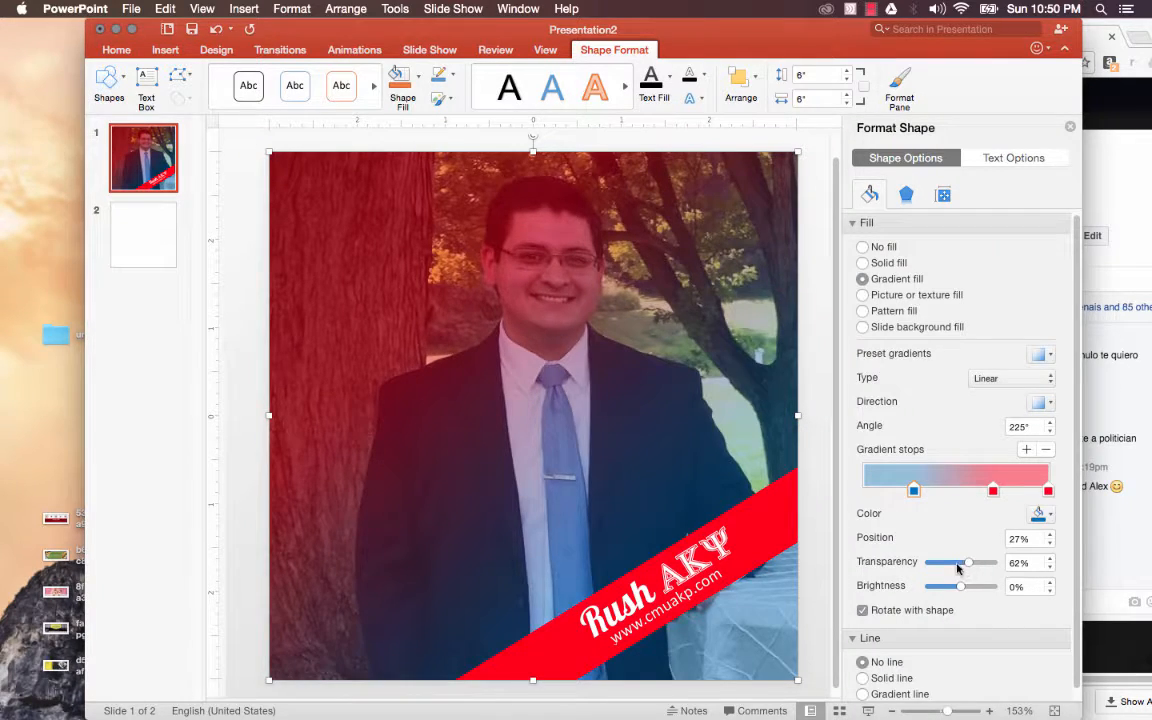
click(958, 565)
click(992, 490)
click(974, 566)
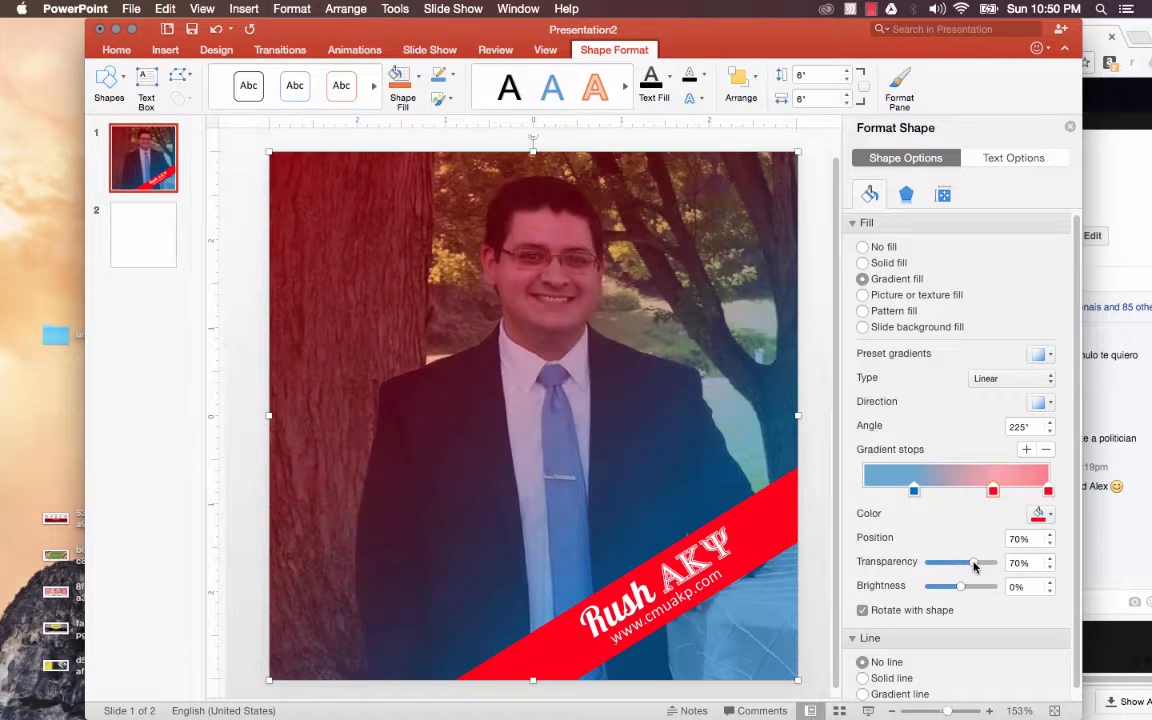
Set the gradient overlay's transparency to 85% for the red stop at 70% and 21% for the red stop at 100%
click(981, 564)
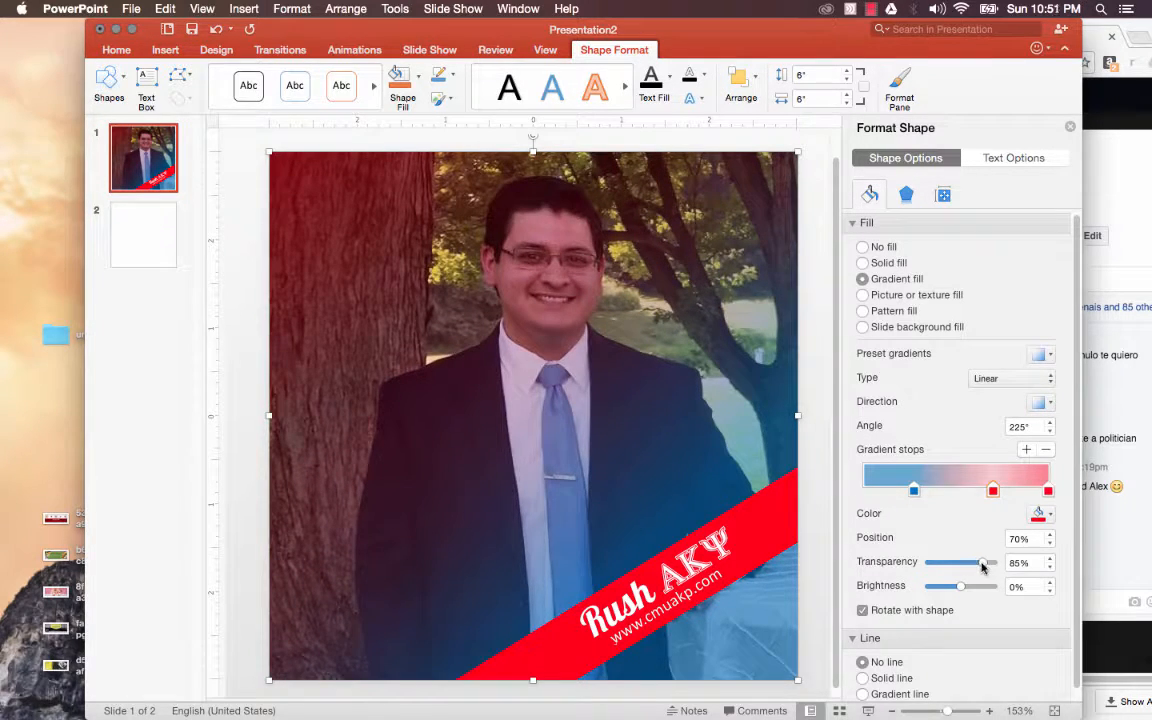
drag(975, 566, 931, 567)
click(1047, 491)
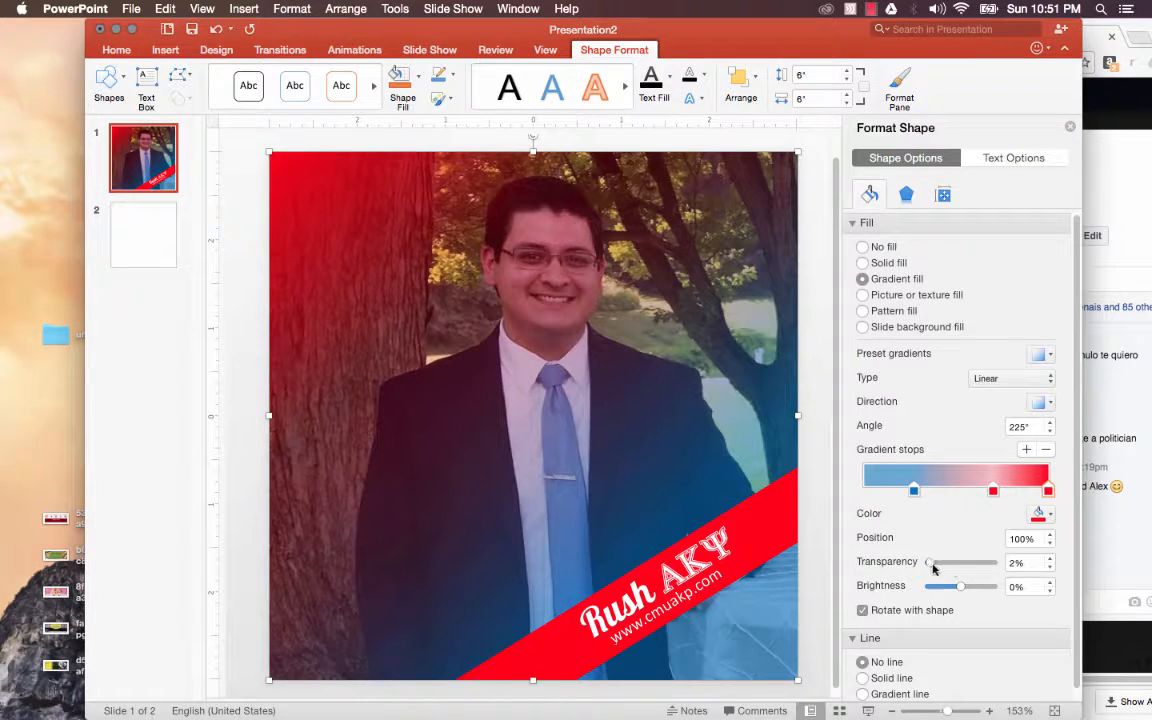
mouse_move(931, 567)
mouse_down()
mouse_move(950, 570)
mouse_move(941, 567)
mouse_up()
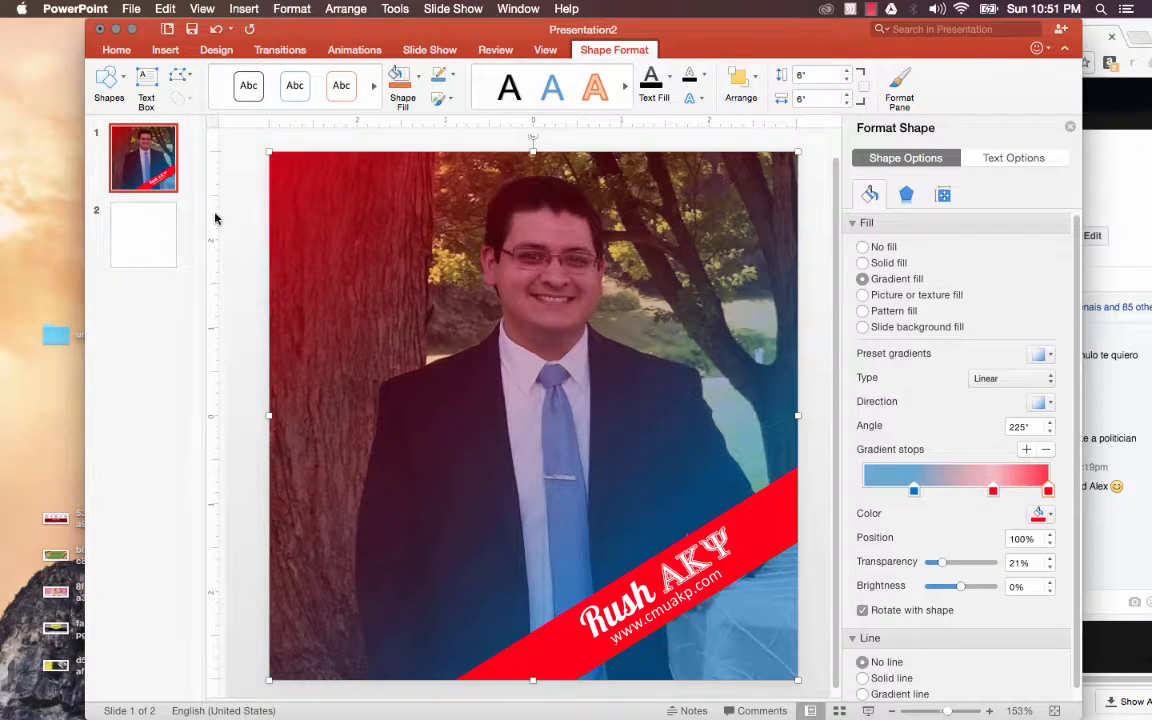
Export only the current slide as a 720 × 720 JPEG to Profile Pictures, named with the person's first name and "Rush Photo"
click(131, 8)
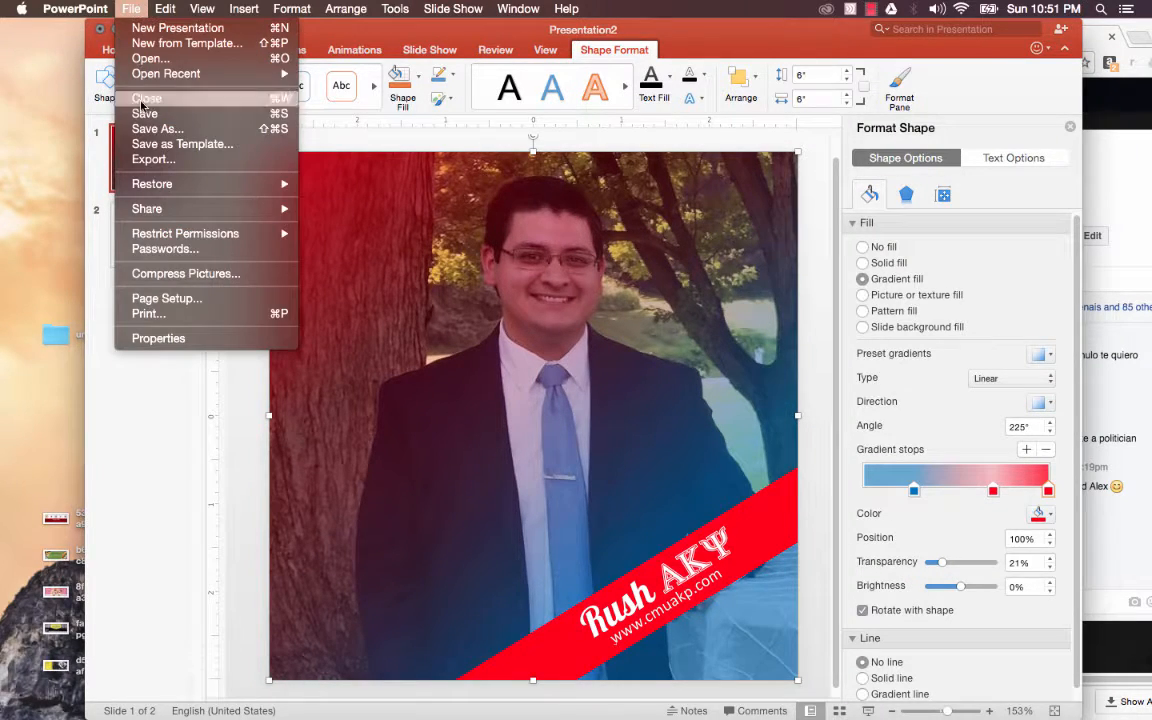
click(158, 160)
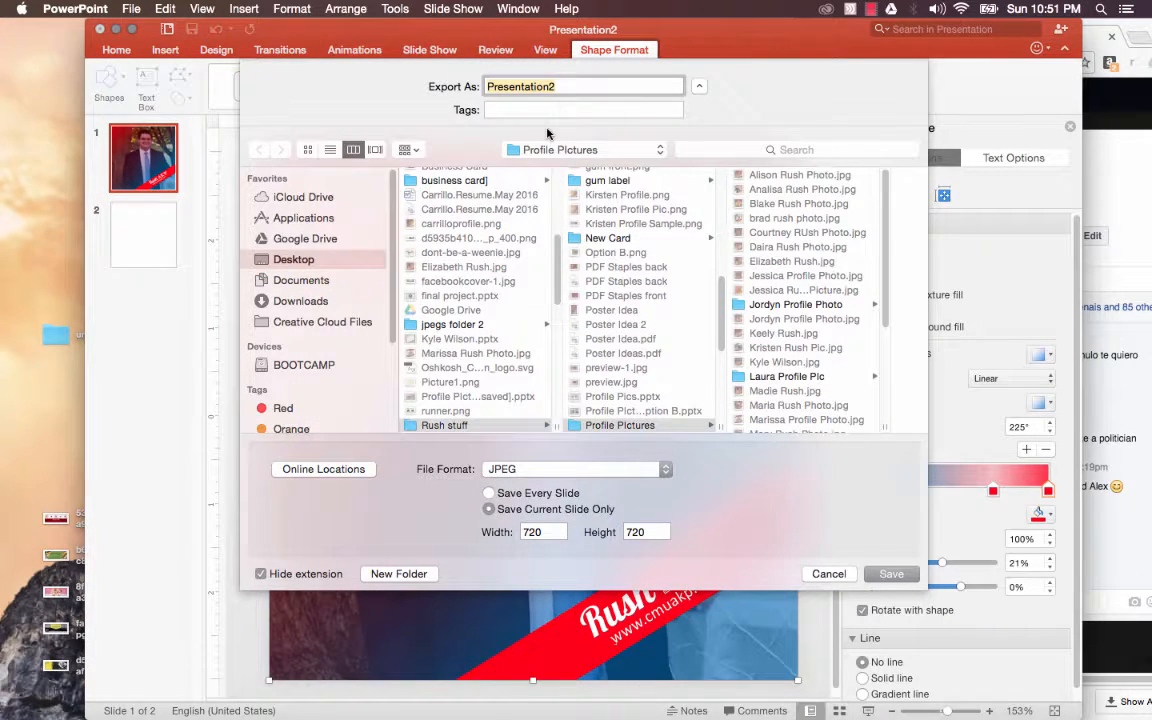
text(Alex Rush Photo)
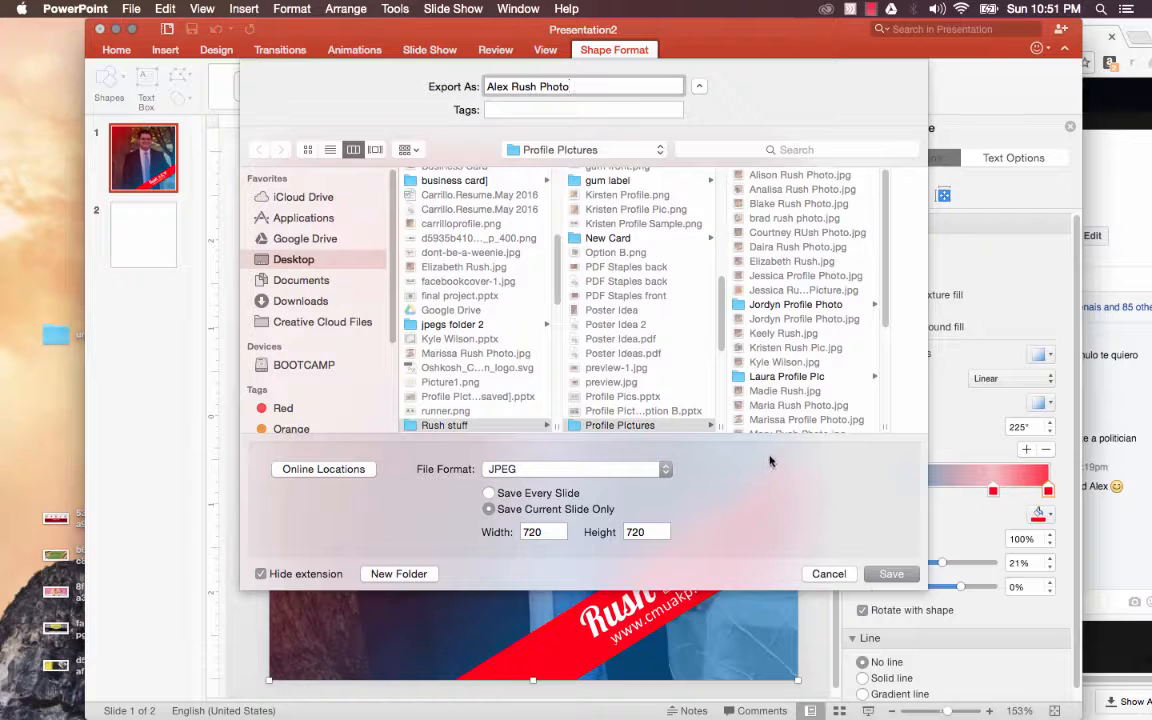
click(668, 470)
click(504, 476)
click(893, 575)
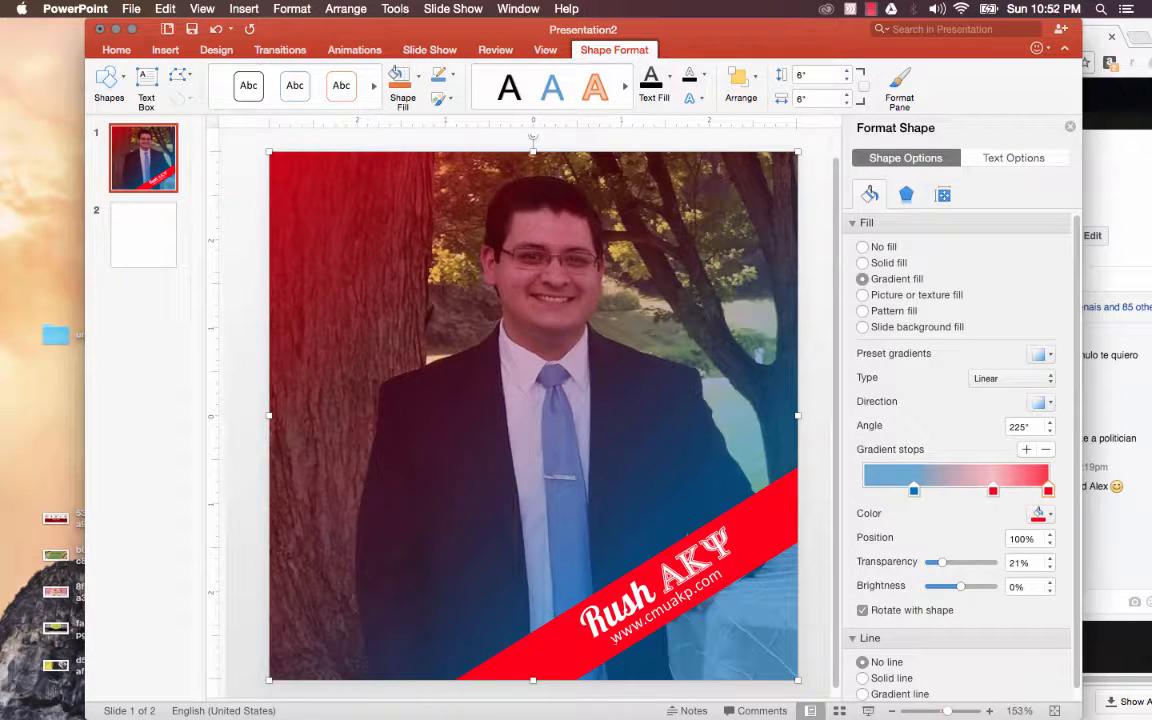
Switch to Finder and locate the exported photo in the Desktop's Rush stuff folder, inside Profile Pictures
key(super+Tab)
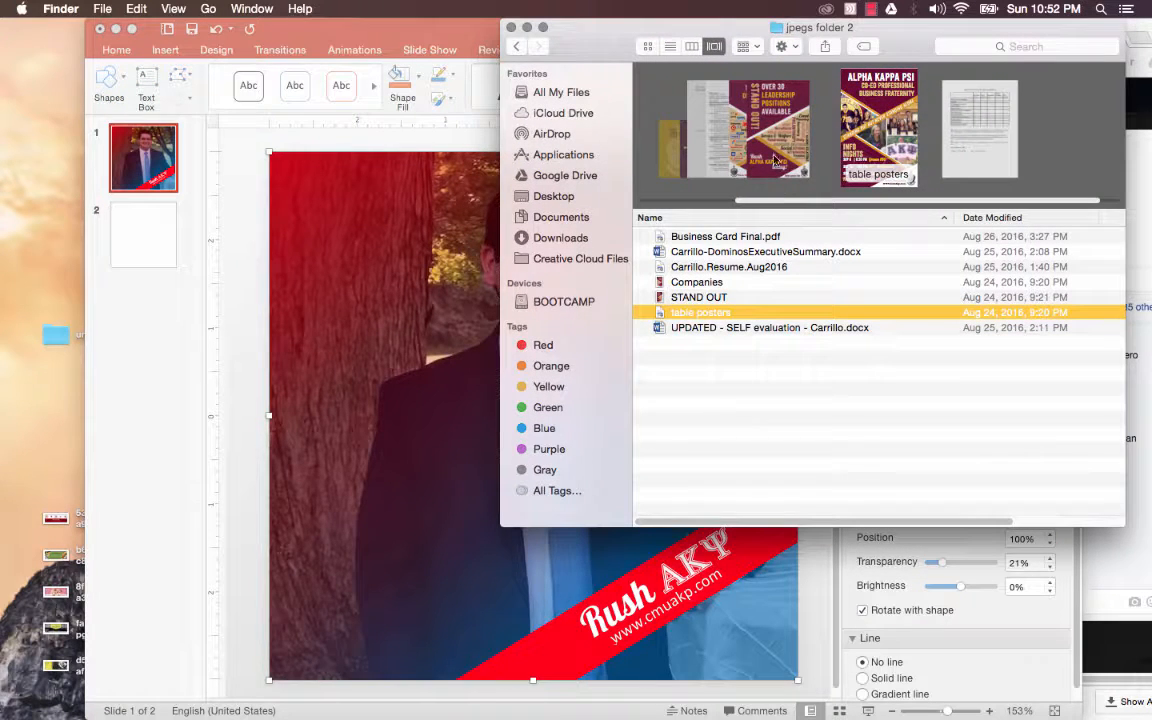
click(517, 47)
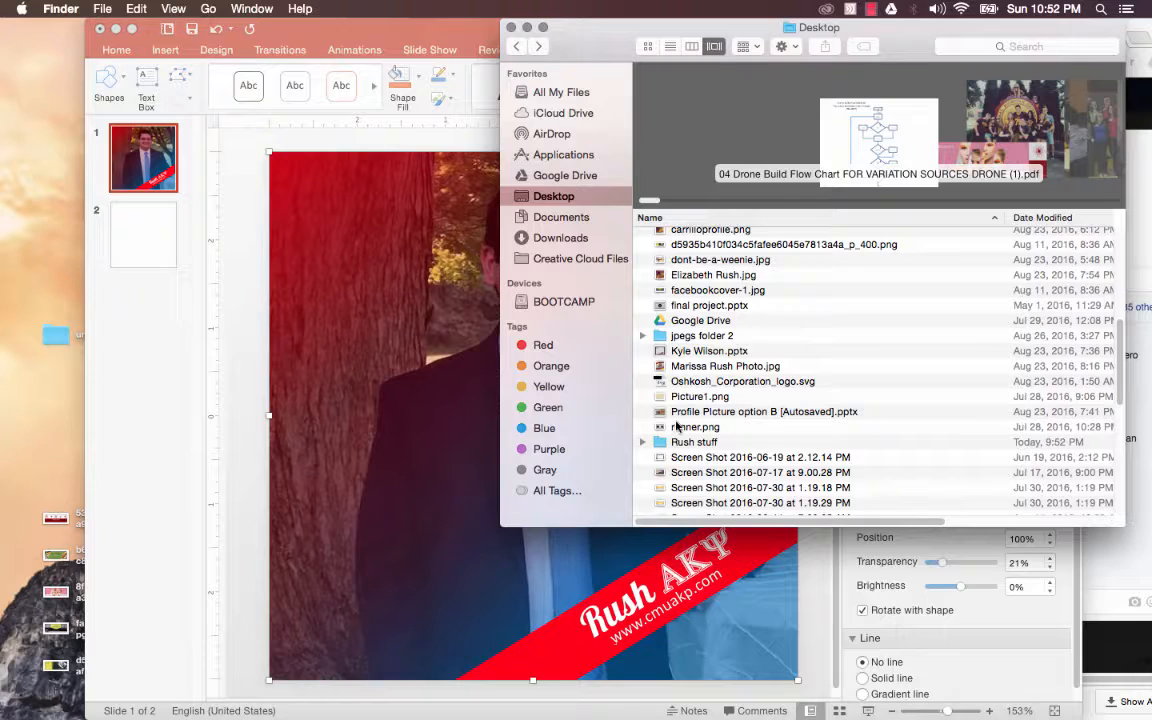
scroll(677, 427, up, 5)
scroll(684, 311, up, 1)
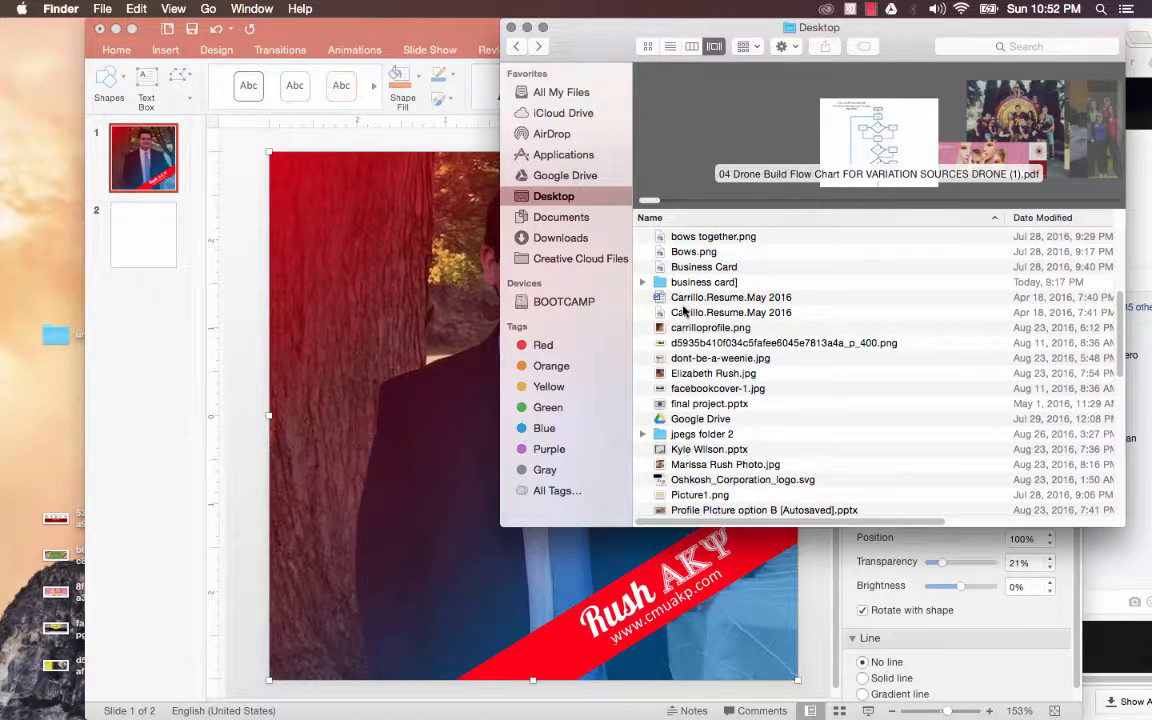
scroll(684, 311, down, 6)
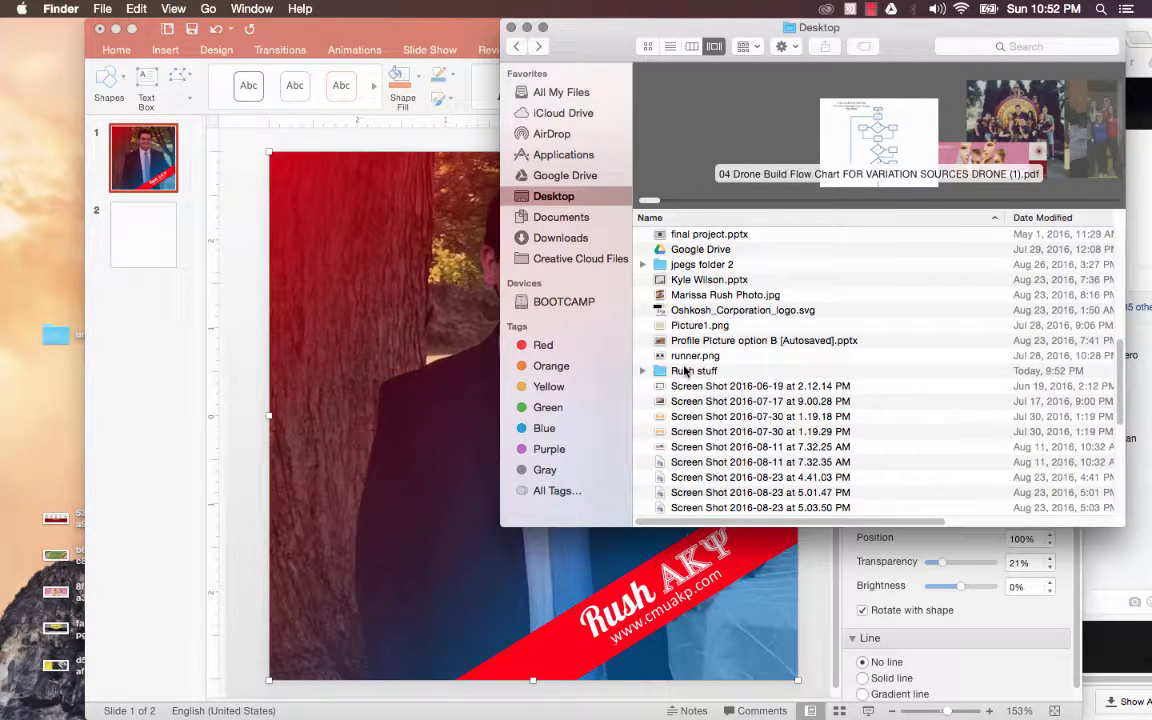
scroll(684, 372, down, 5)
scroll(684, 373, up, 3)
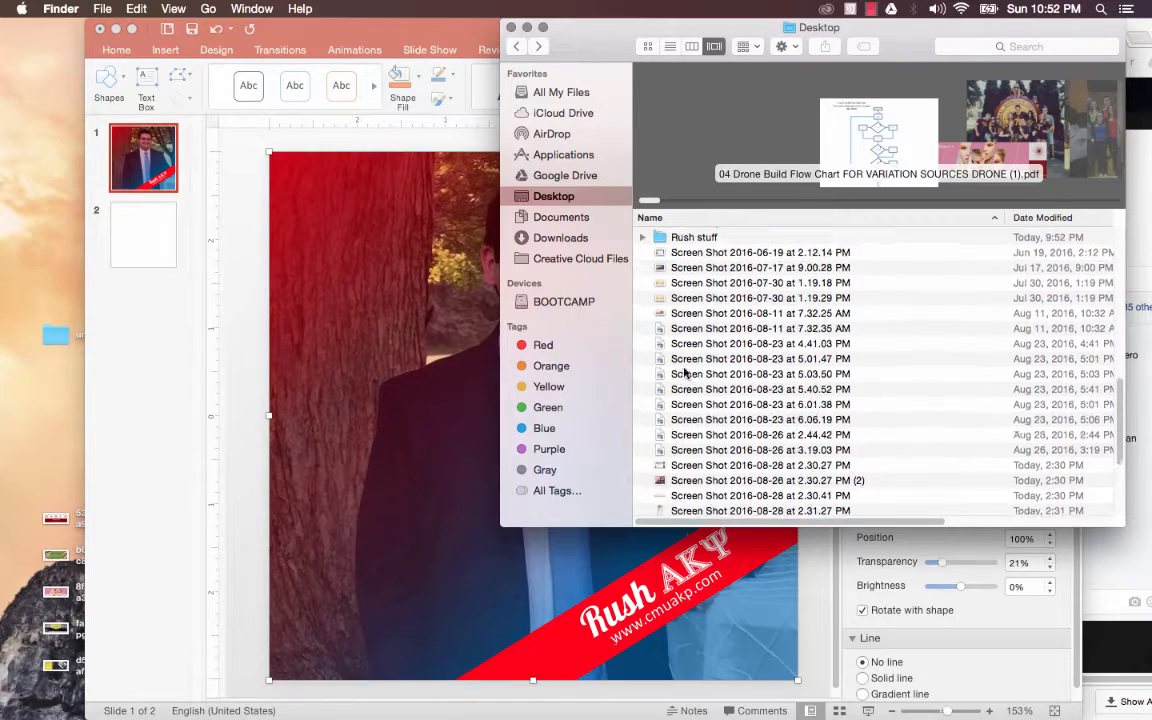
click(680, 276)
double_click(680, 276)
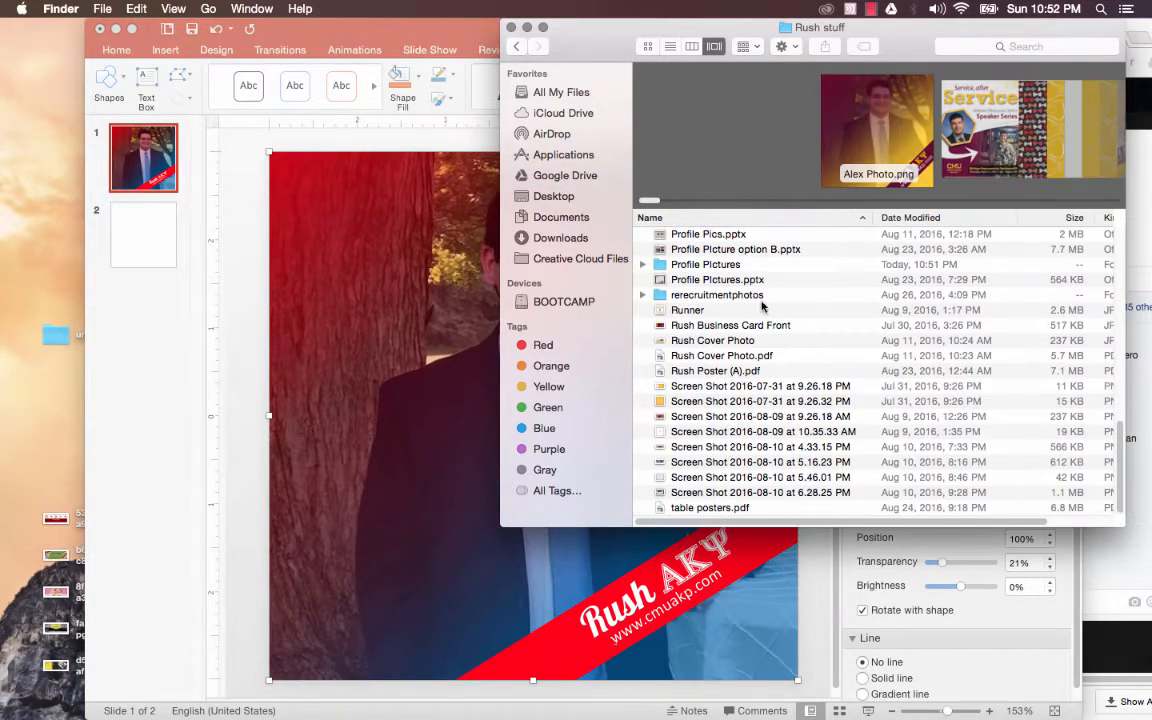
click(707, 265)
double_click(709, 266)
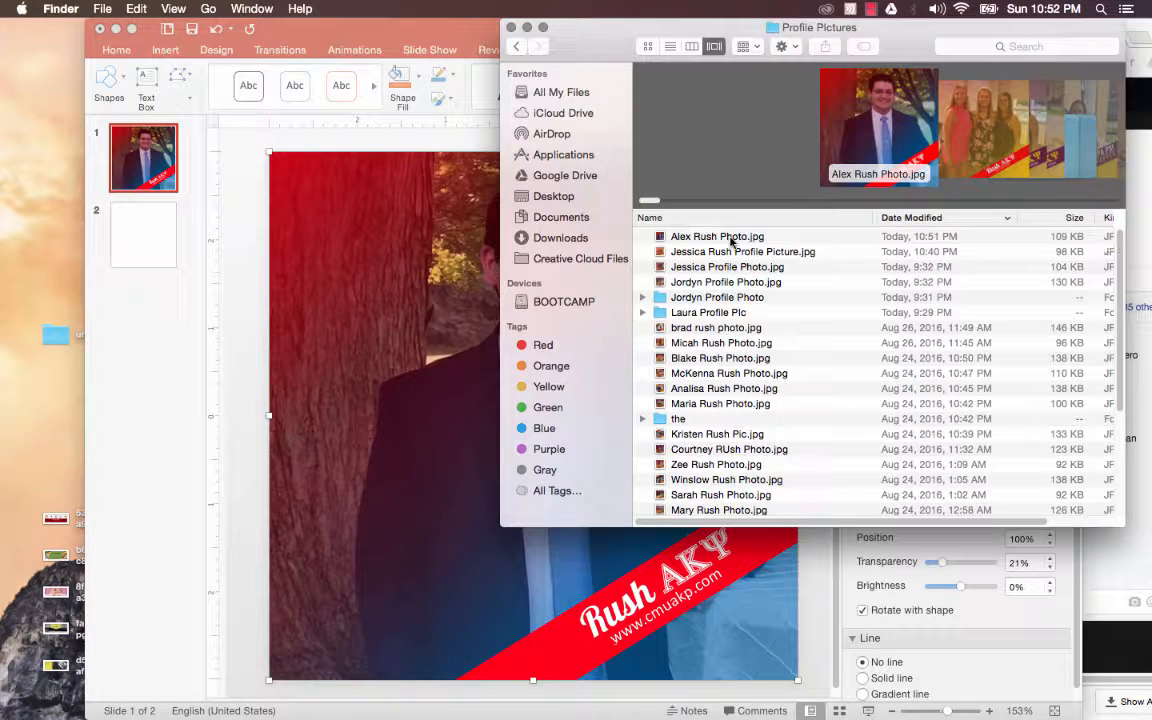
click(730, 238)
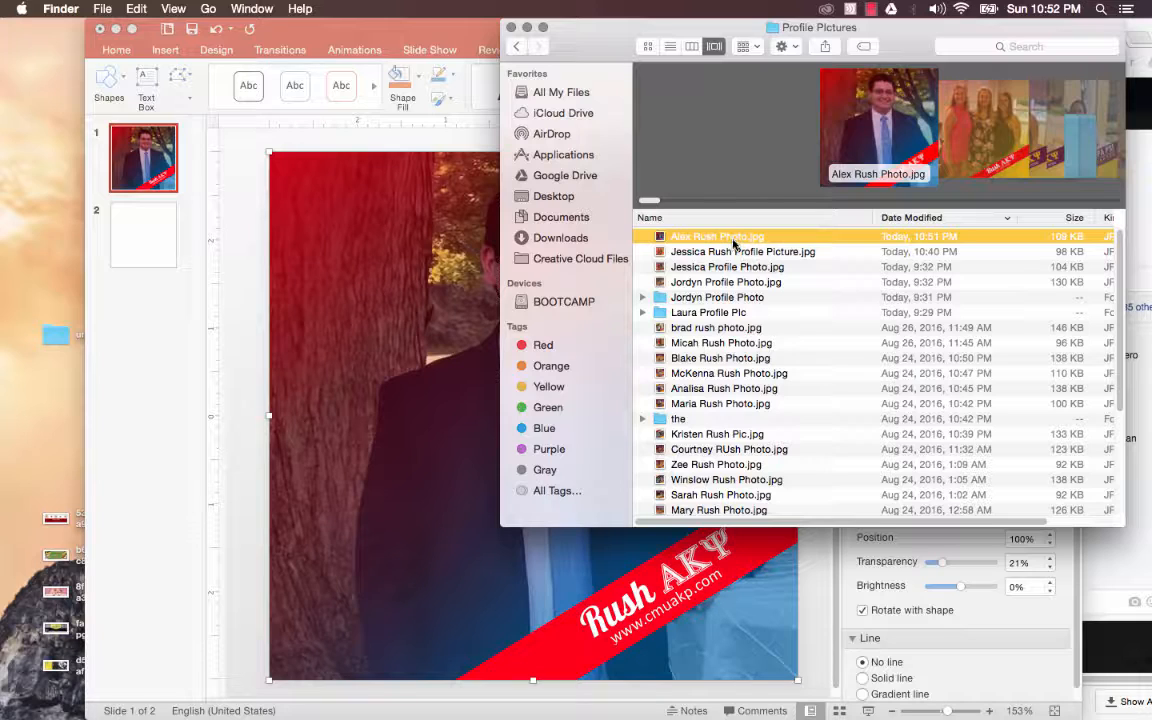
Switch back to PowerPoint, send the gradient overlay behind the photo and delete the photo from the slide
click(432, 345)
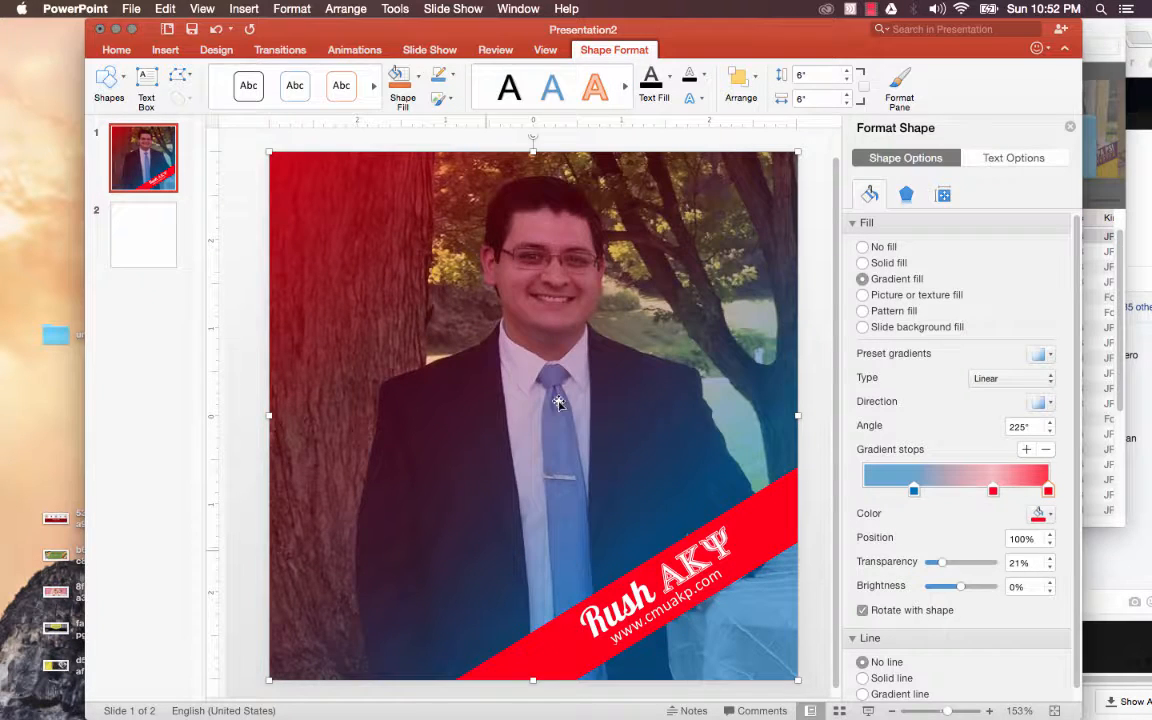
right_click(540, 331)
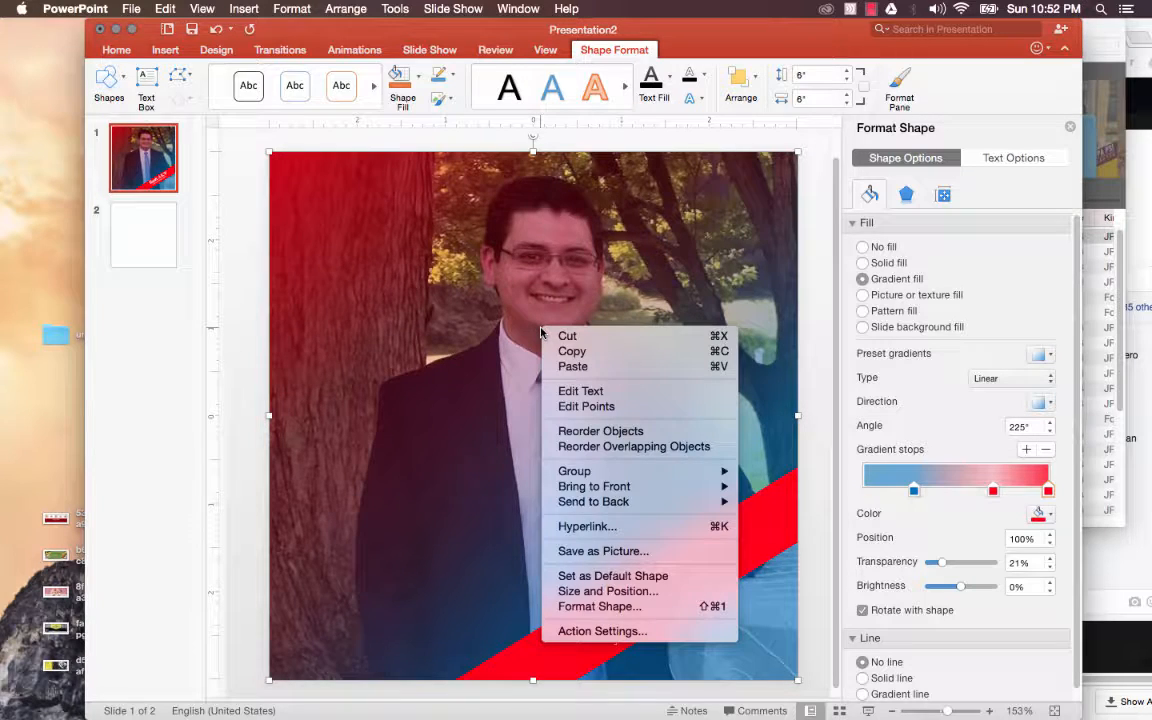
click(485, 371)
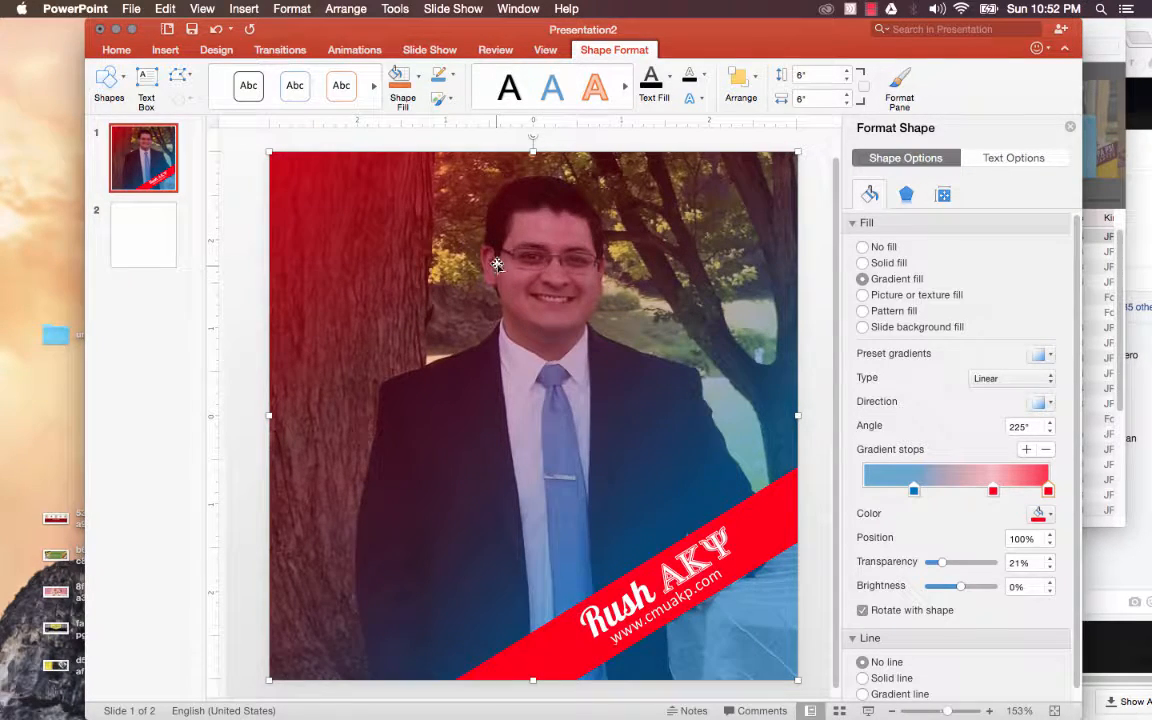
drag(497, 265, 473, 228)
drag(428, 241, 412, 229)
right_click(412, 229)
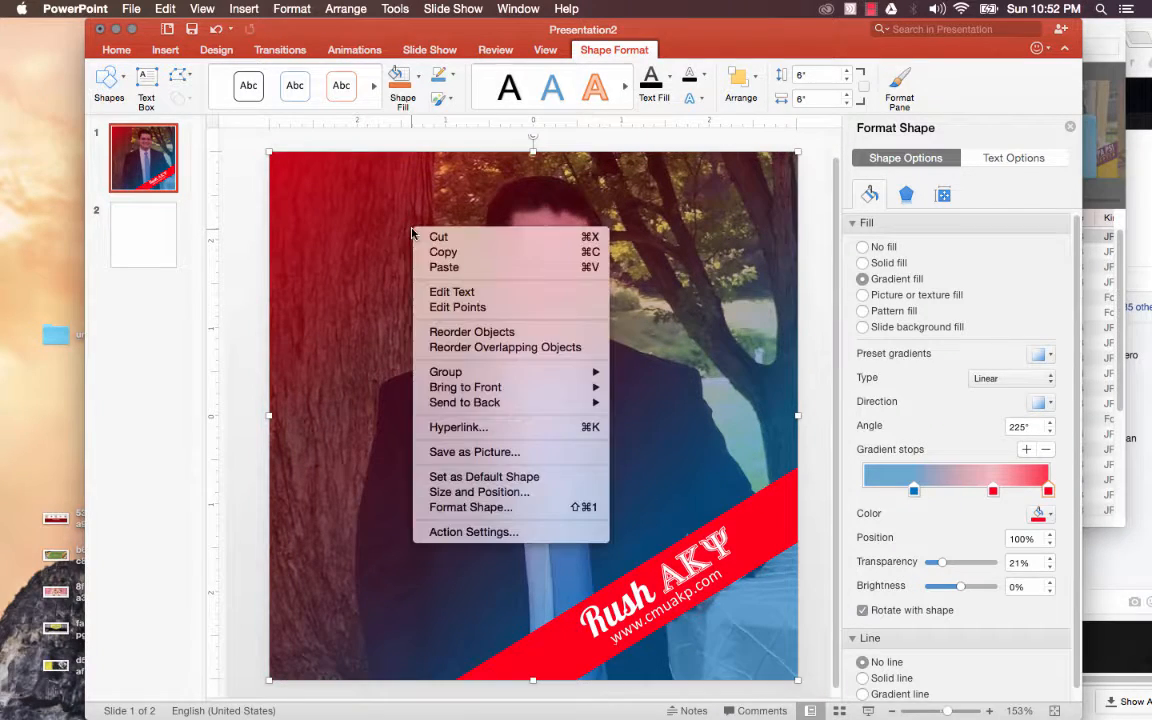
mouse_move(593, 404)
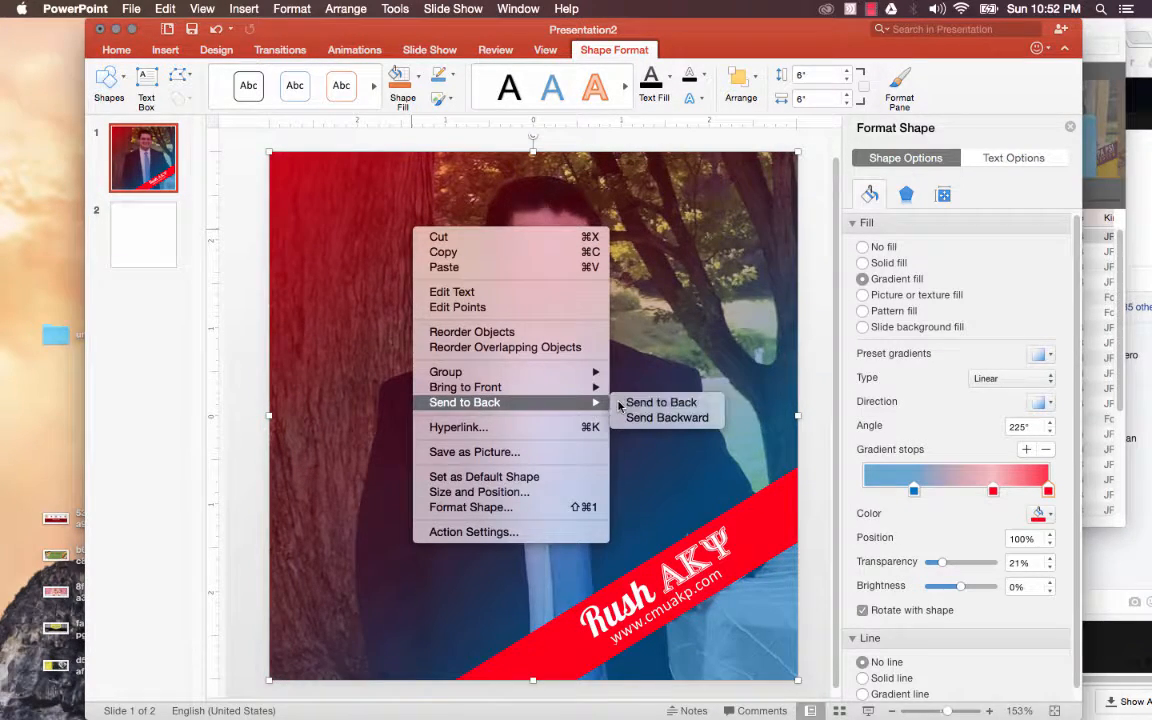
click(661, 402)
click(535, 328)
key(Delete)
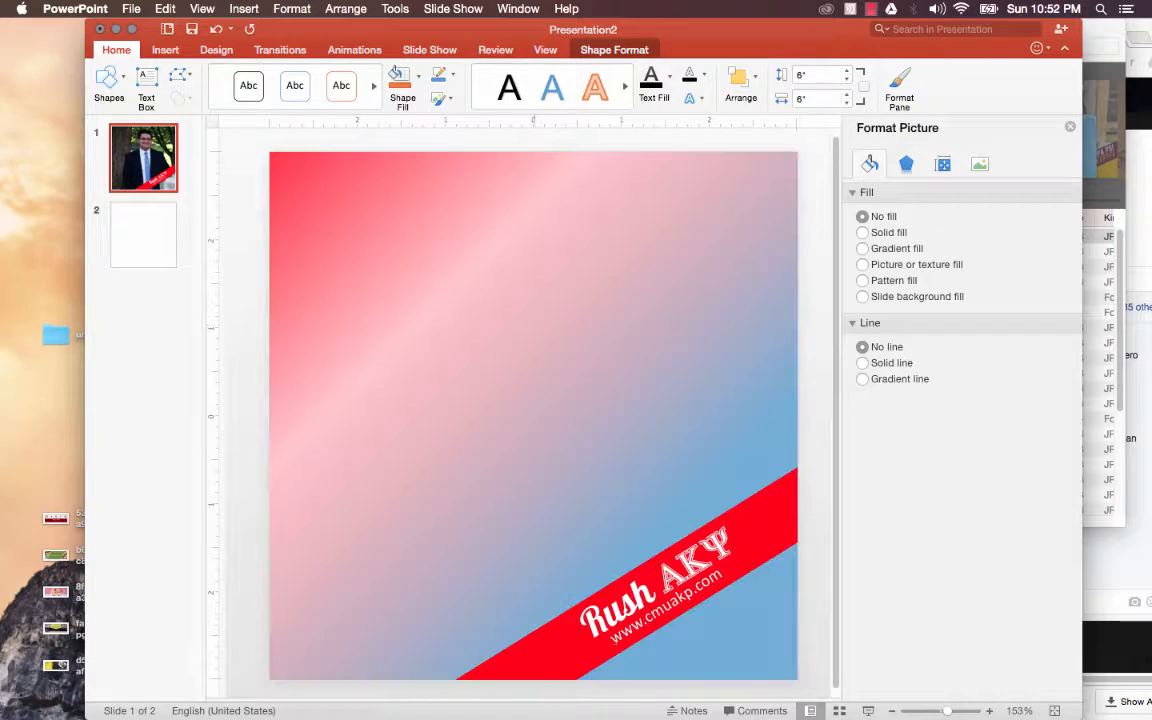
Switch to Chrome, close the open Facebook photo and search by first name to open another member's profile
click(1094, 325)
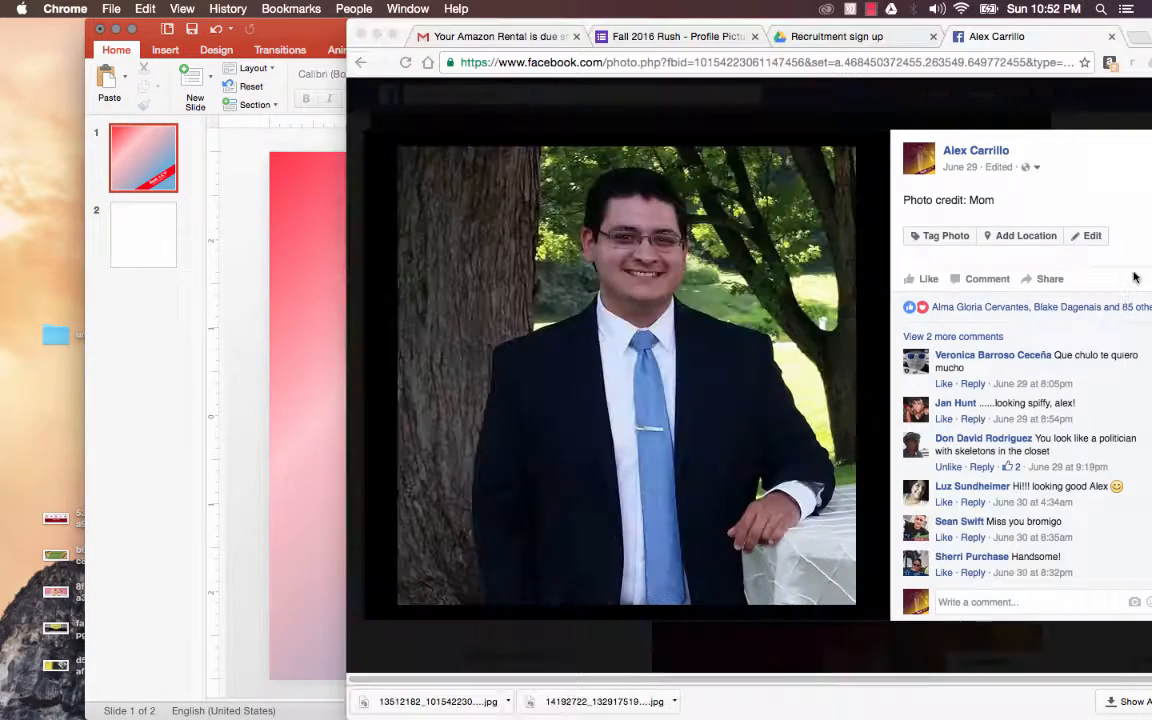
click(790, 118)
click(594, 91)
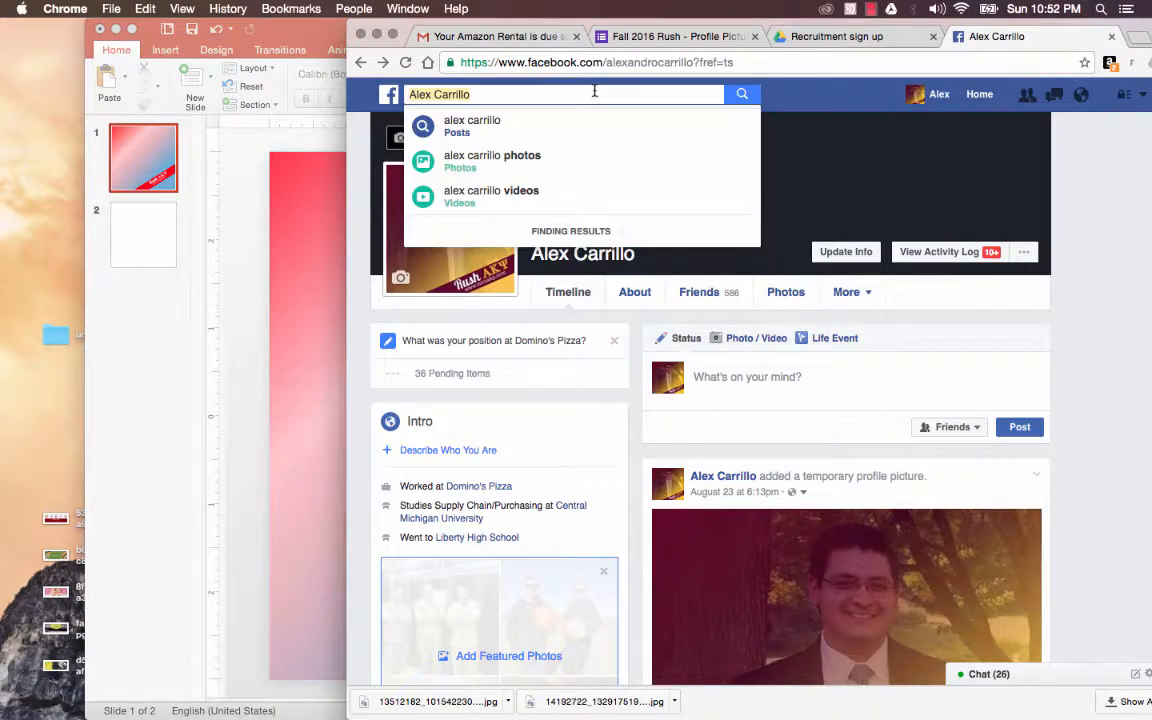
text(mary)
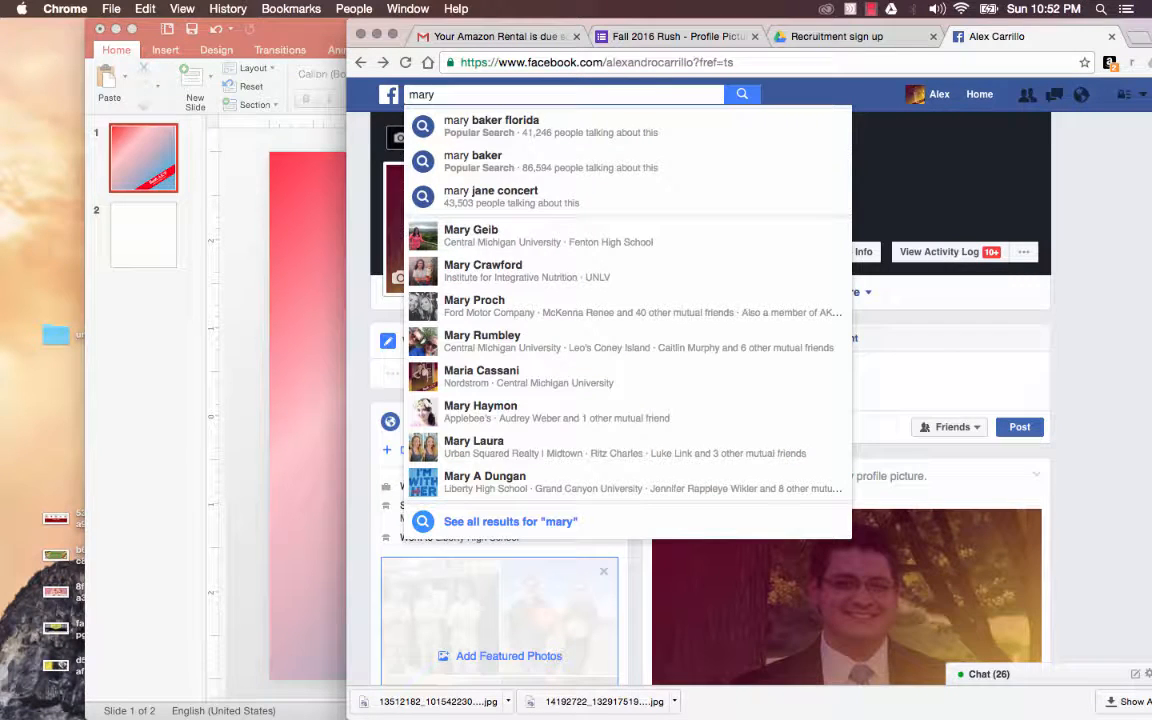
click(618, 232)
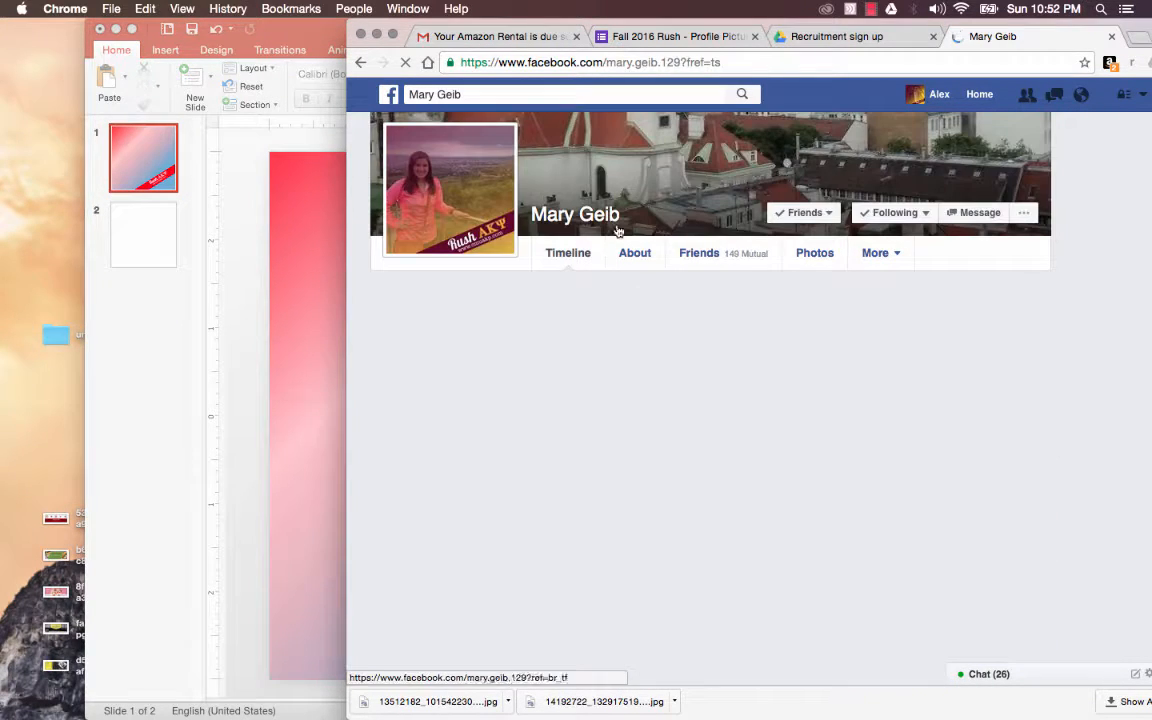
Open the member's profile pictures, go to the second one and save that unframed photo as a JPEG image
click(415, 160)
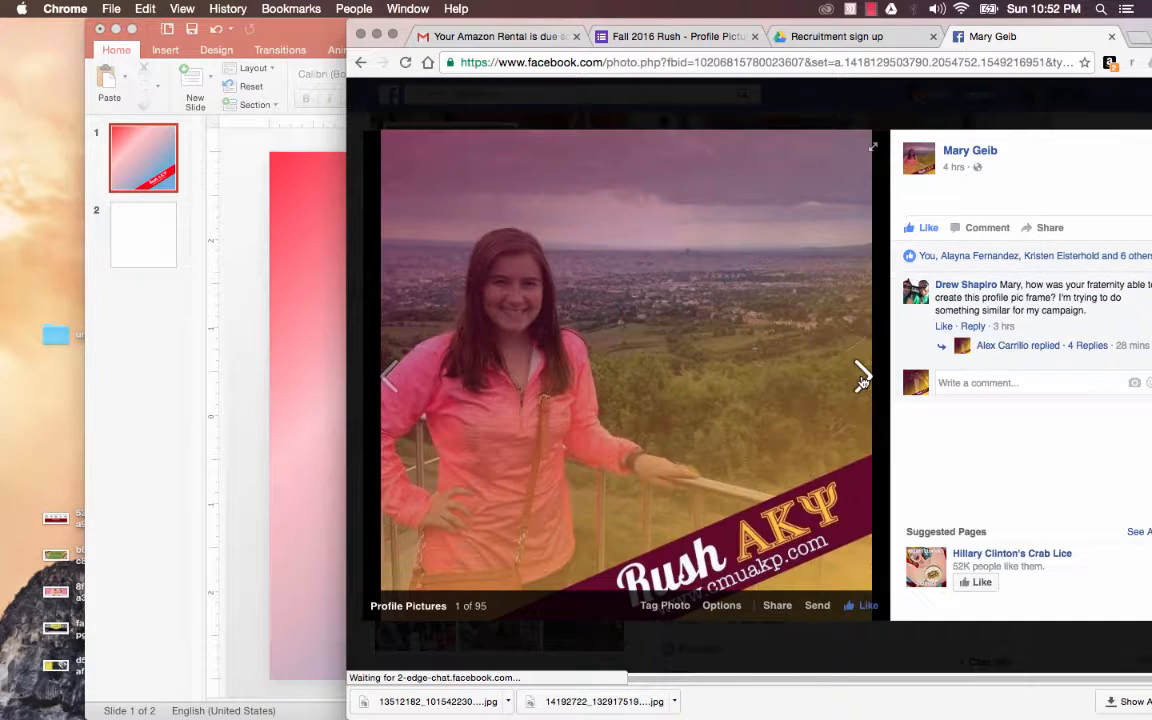
click(862, 378)
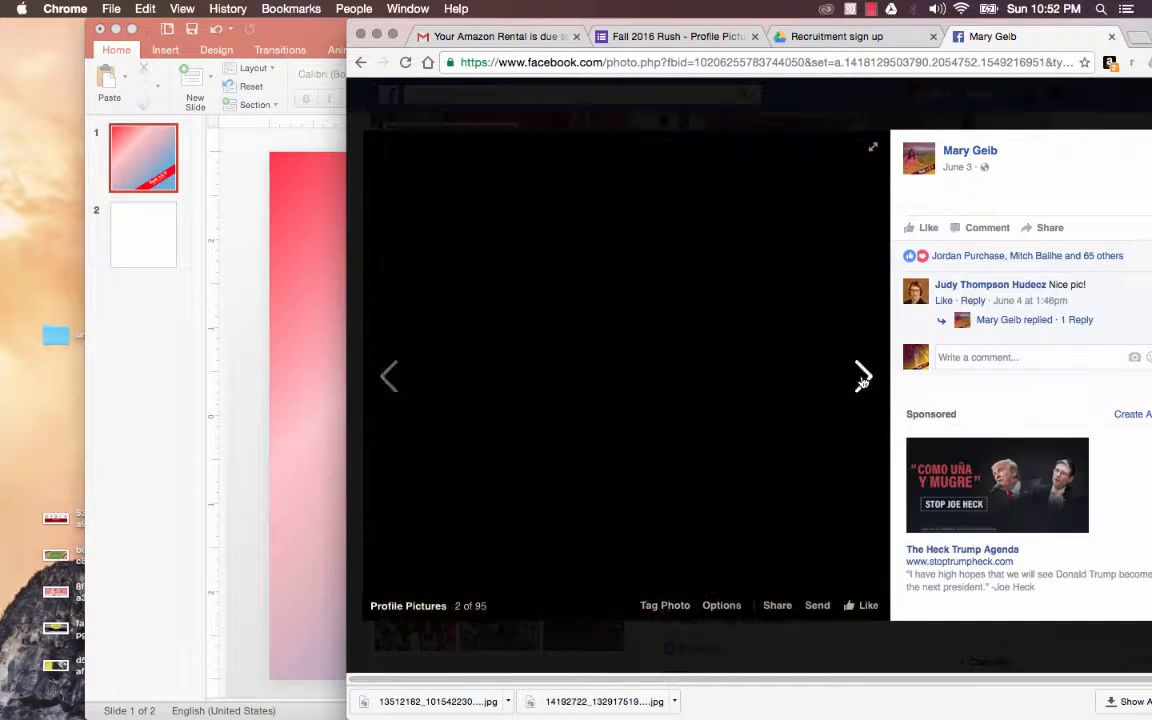
right_click(696, 330)
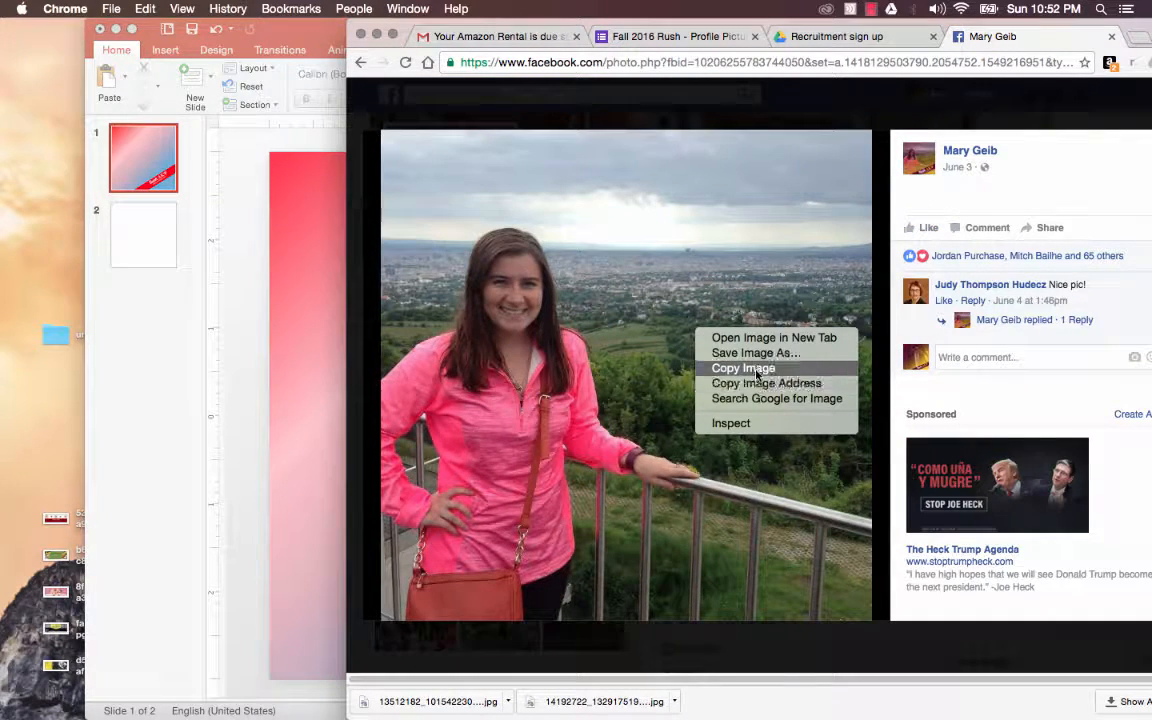
click(750, 353)
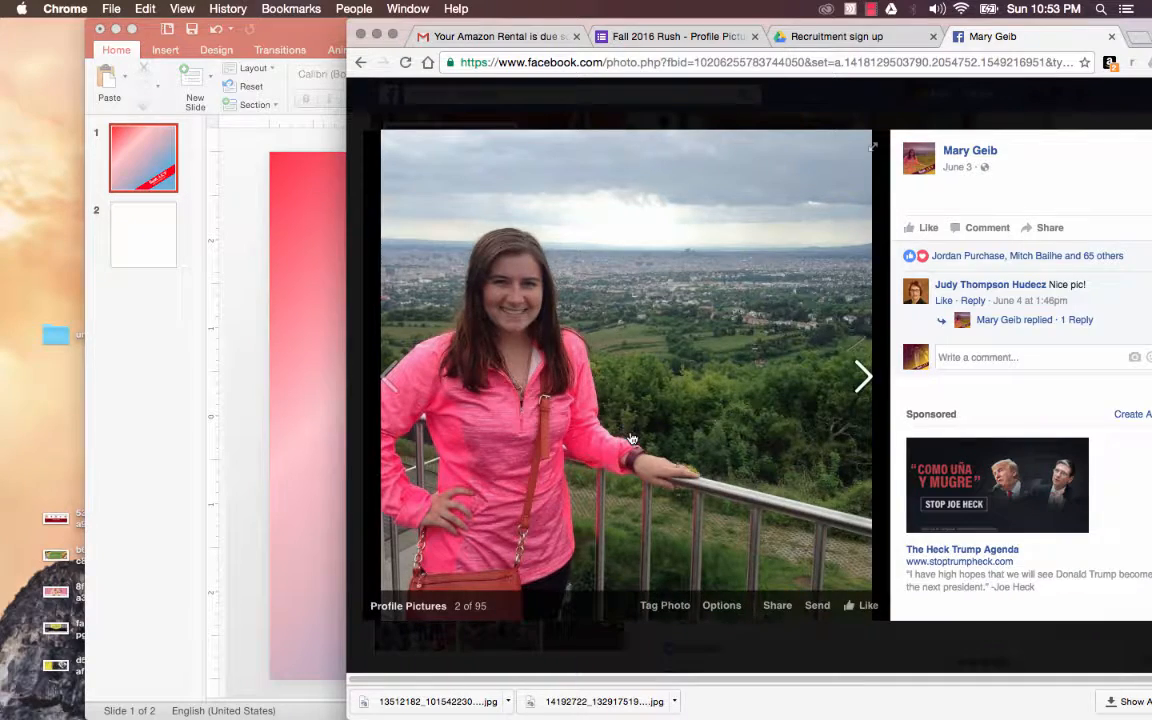
click(1016, 543)
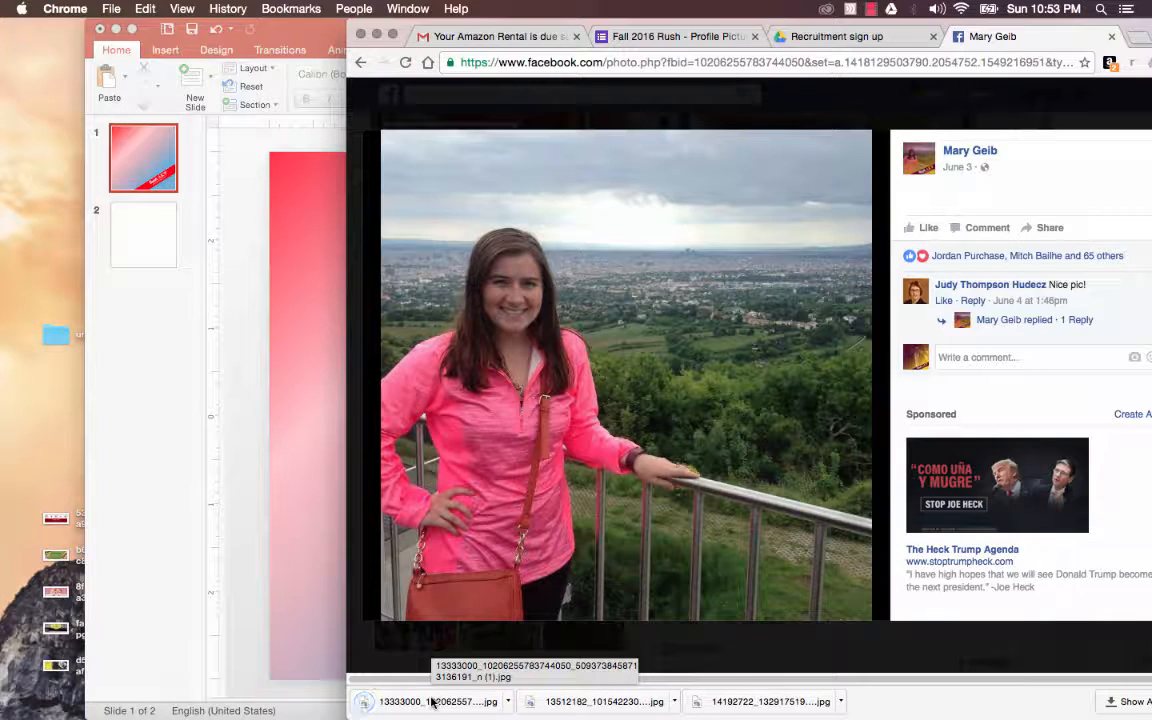
Place the newly downloaded photo on the PowerPoint slide and send it behind the gradient overlay and banner
drag(432, 703, 322, 555)
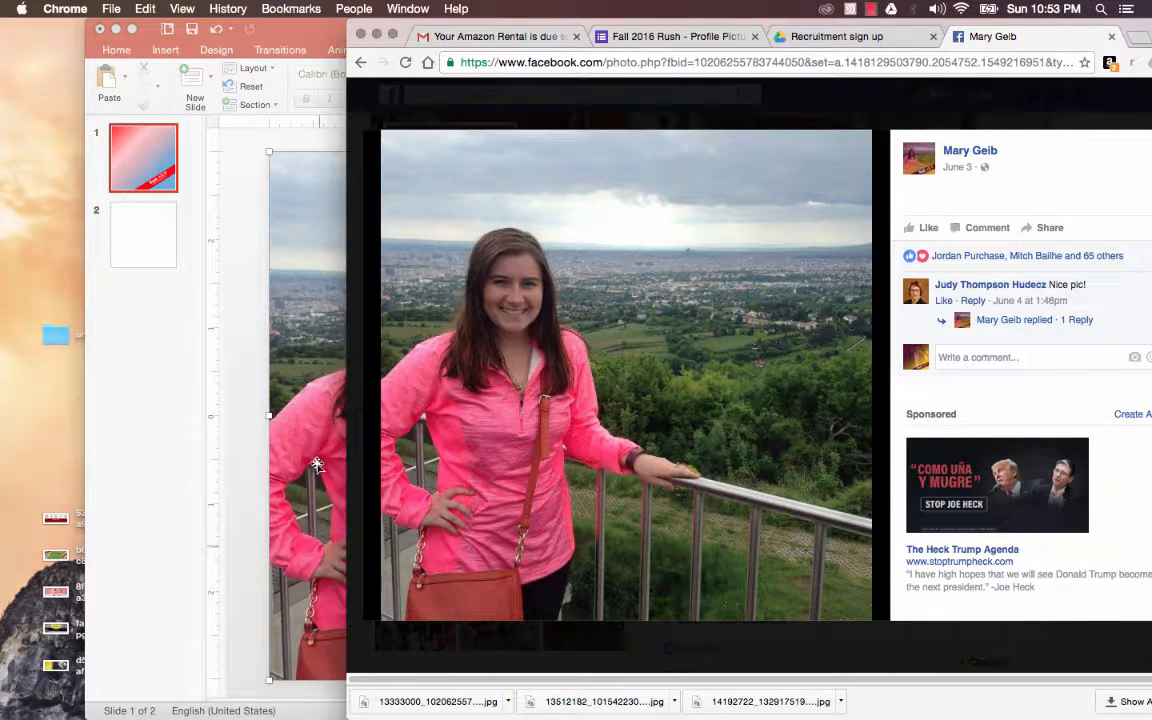
right_click(397, 402)
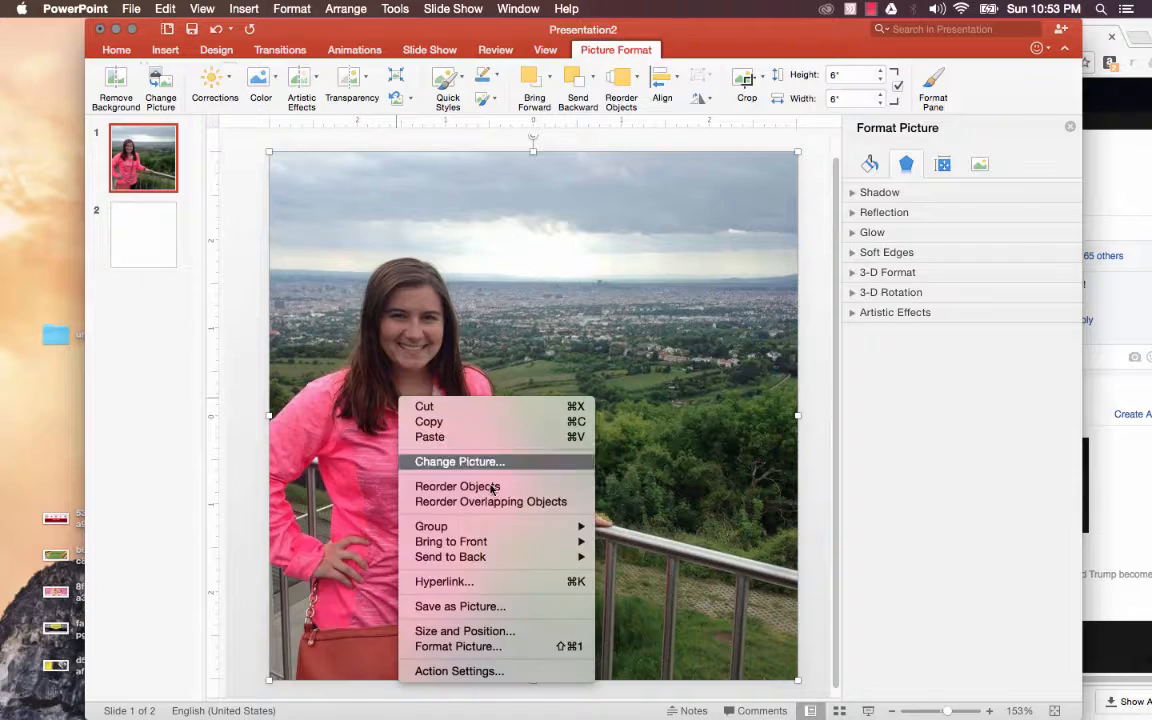
mouse_move(530, 557)
click(652, 558)
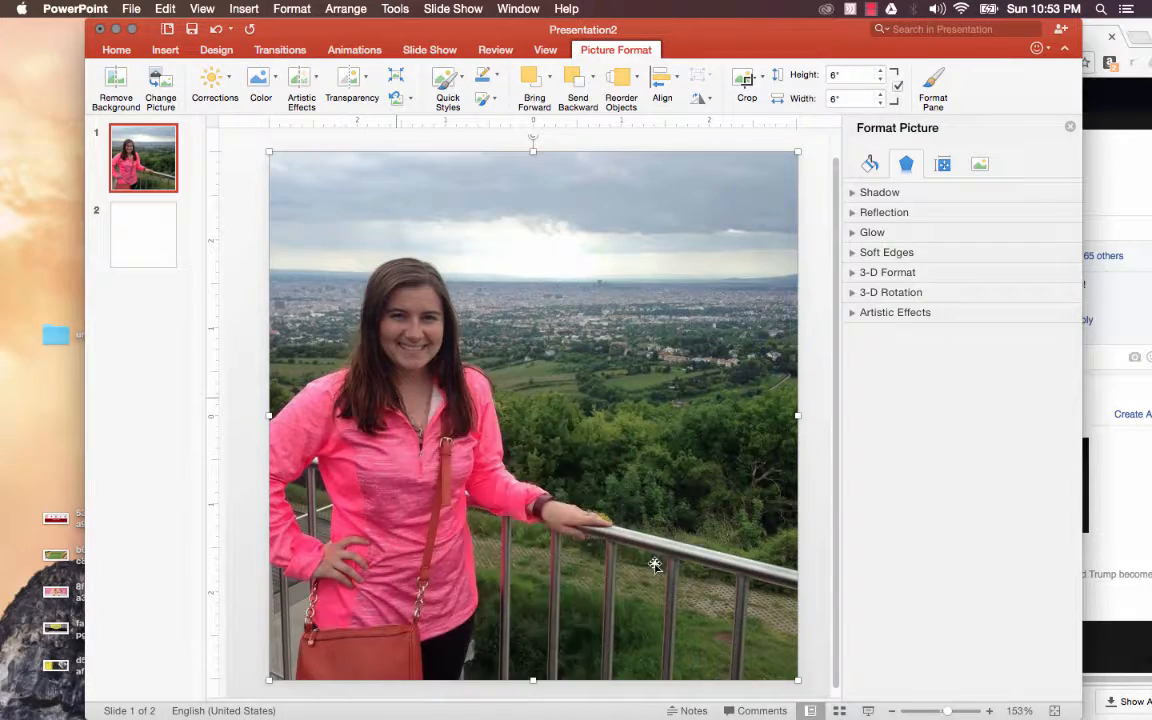
Export the current slide as a 720 × 720 JPEG to Profile Pictures, named with the member's first name and "Profile Picture"
click(130, 8)
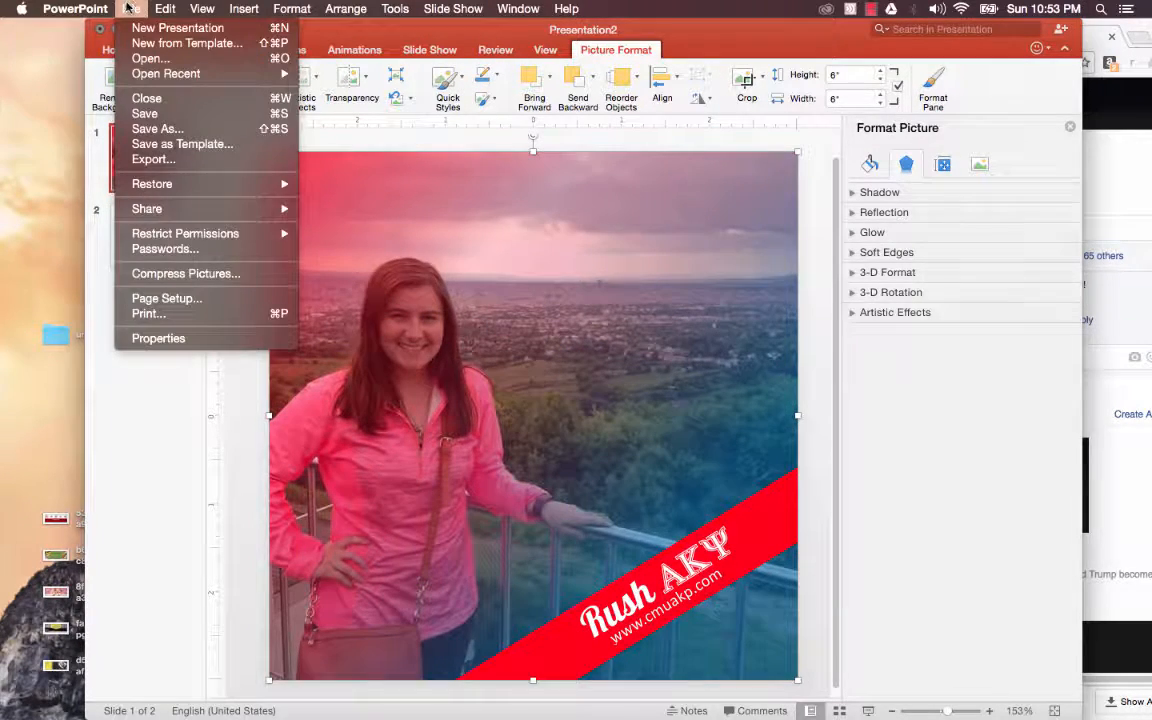
click(193, 160)
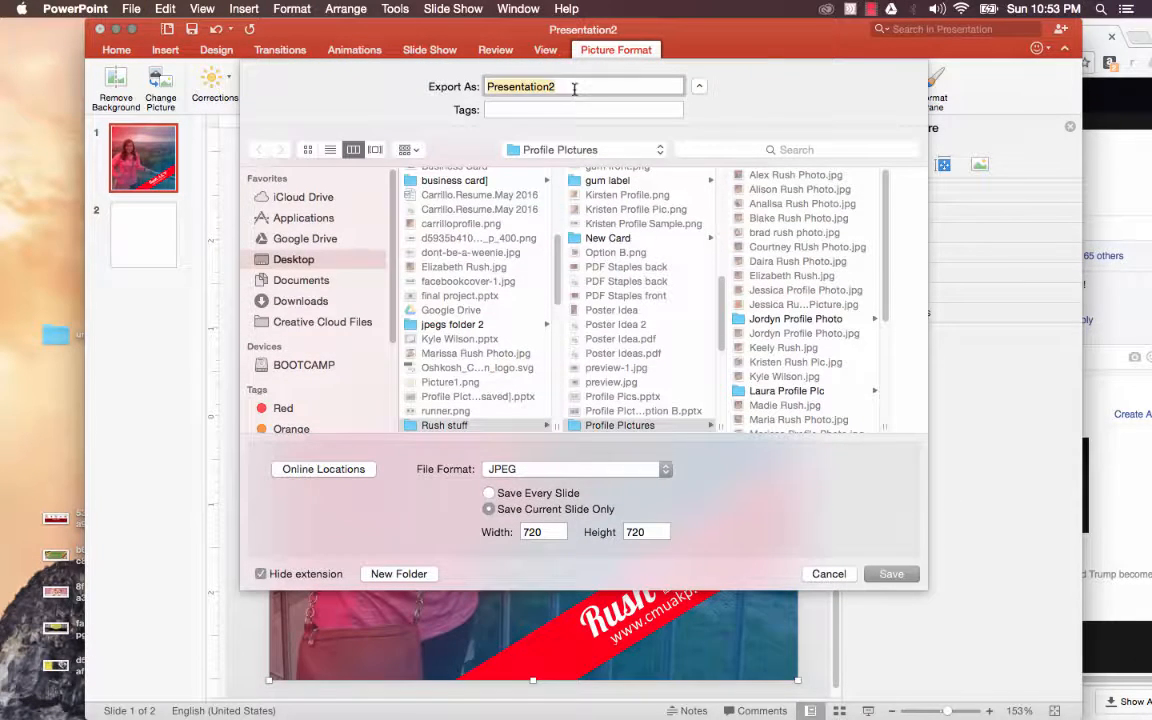
text(Mary Profile Picture)
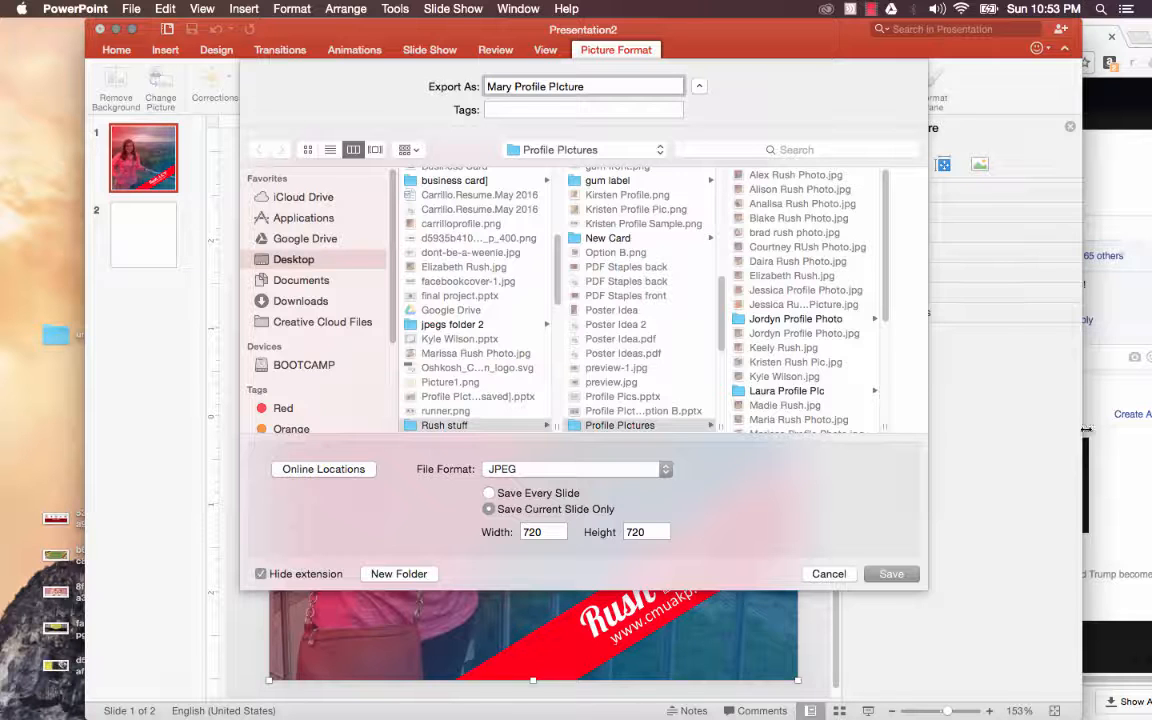
click(884, 580)
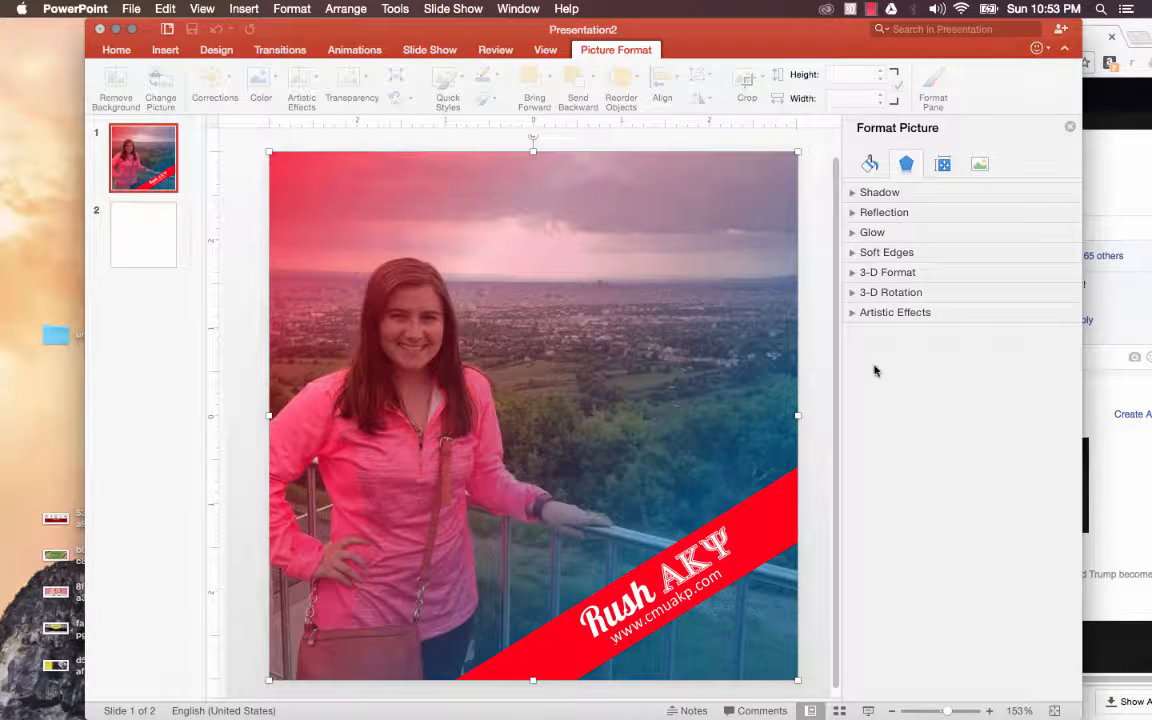